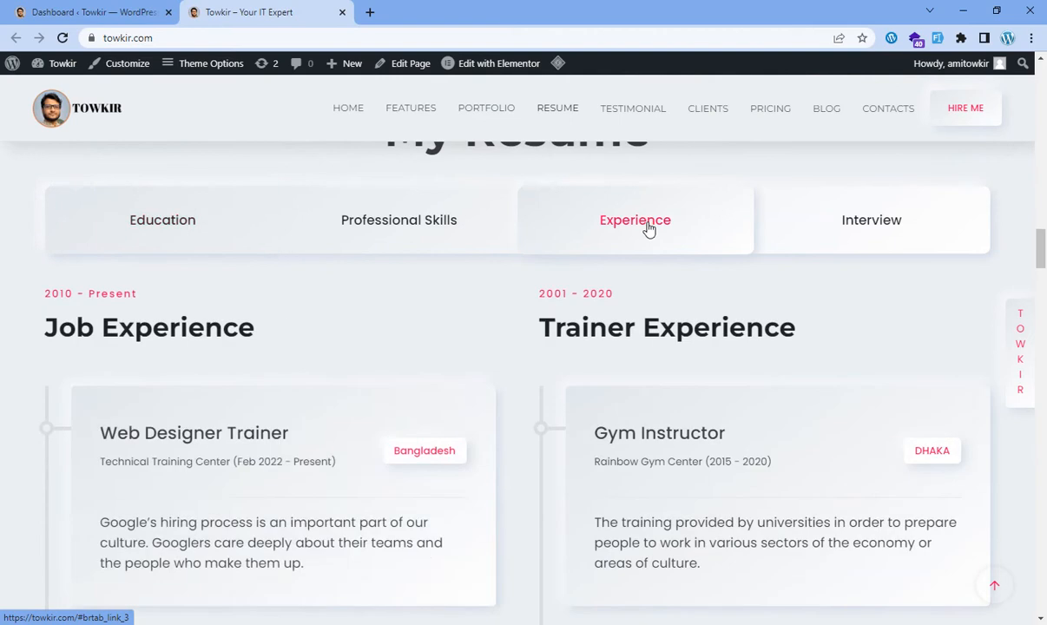
Review the Experience entries in the live site's My Resume section, including its Education view.
scroll(97, 387, down, 3)
scroll(229, 453, down, 3)
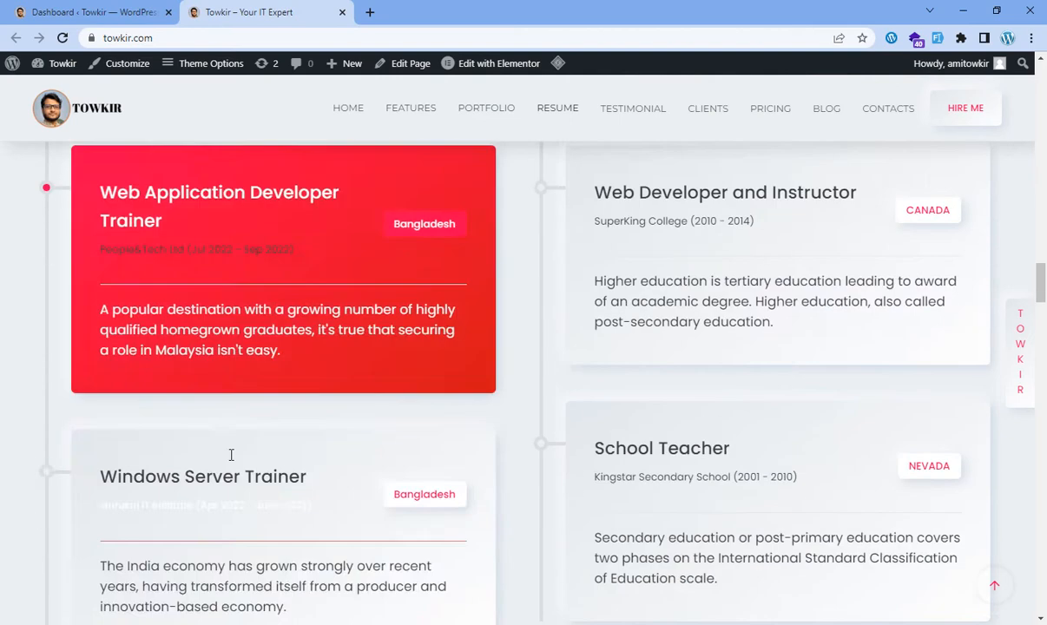
scroll(230, 453, up, 8)
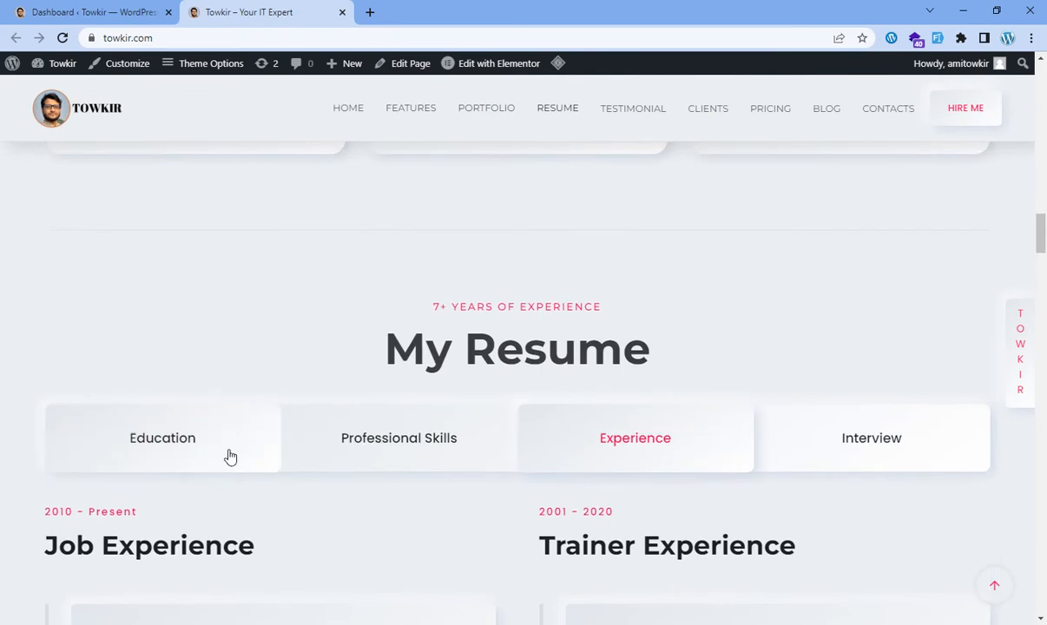
click(152, 450)
scroll(513, 369, down, 2)
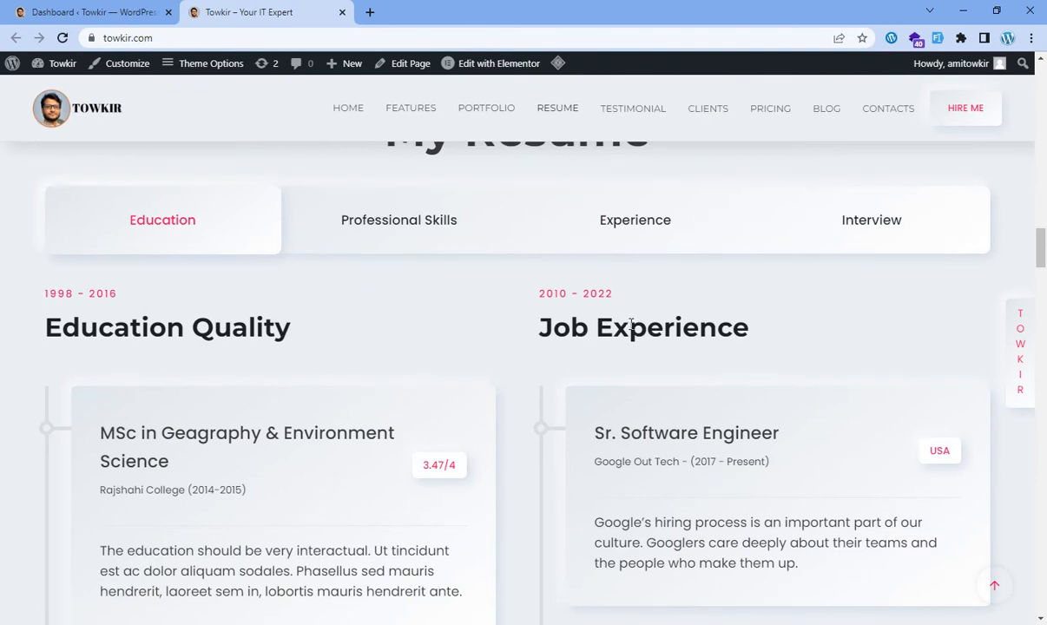
Open the list of saved Elementor templates in the WordPress dashboard.
click(103, 7)
mouse_move(54, 363)
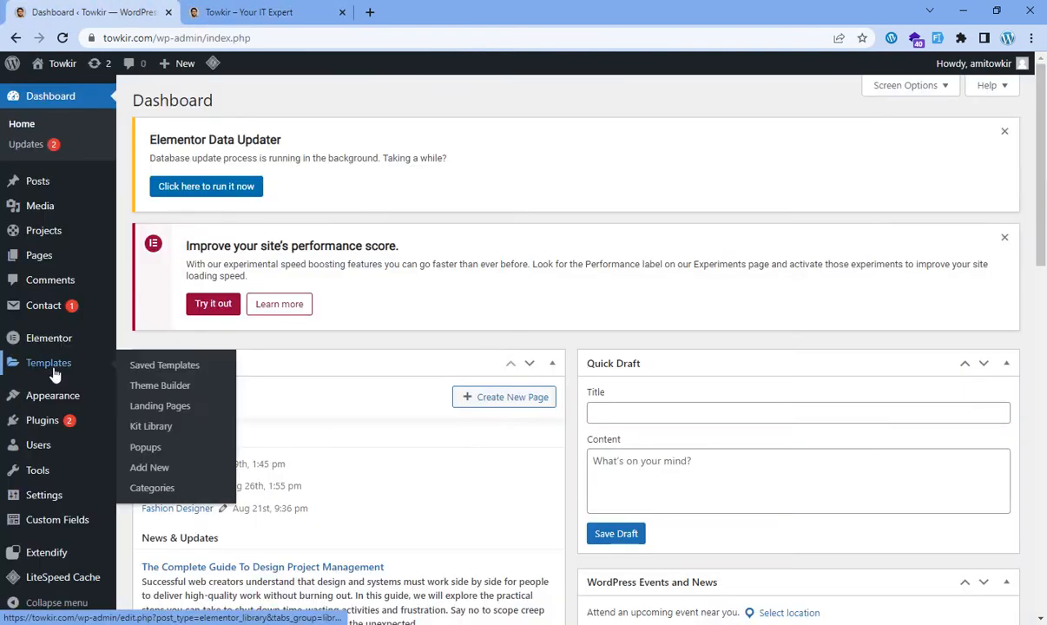
click(183, 374)
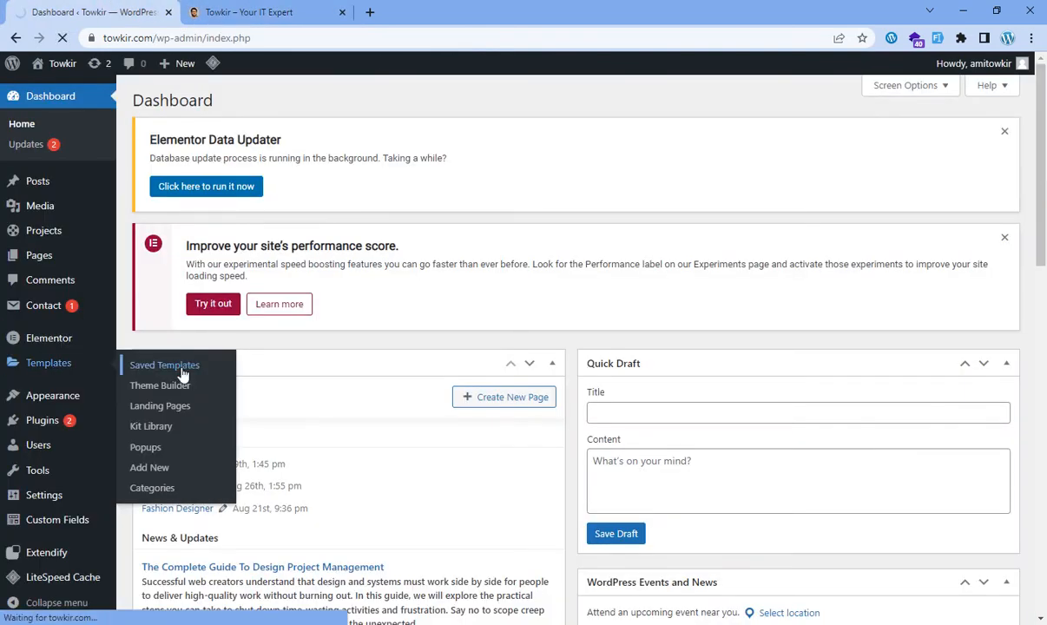
scroll(340, 348, down, 1)
scroll(340, 346, down, 5)
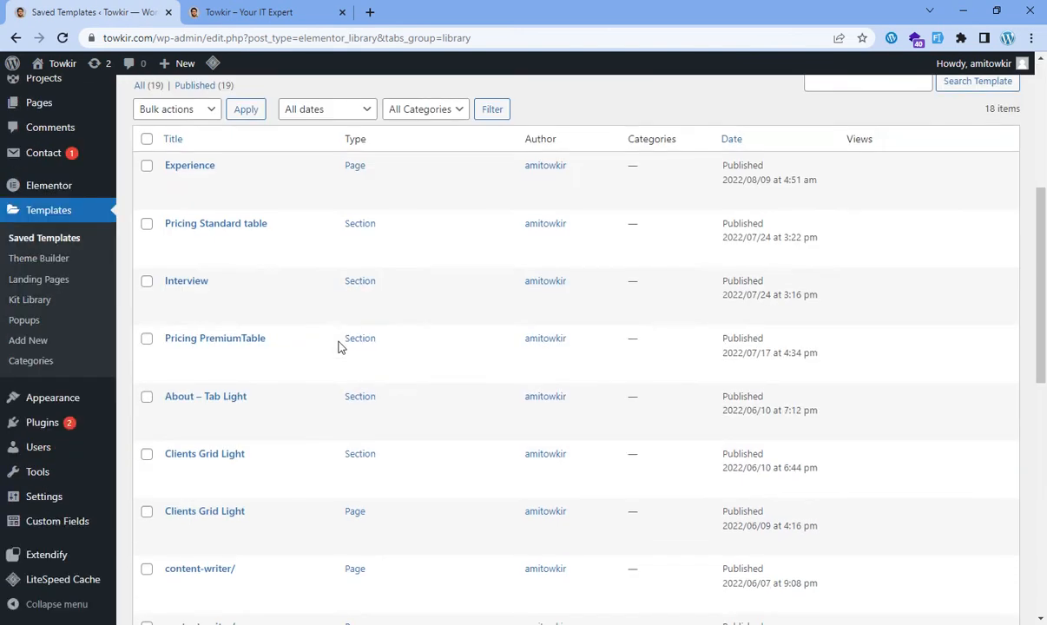
scroll(339, 325, up, 5)
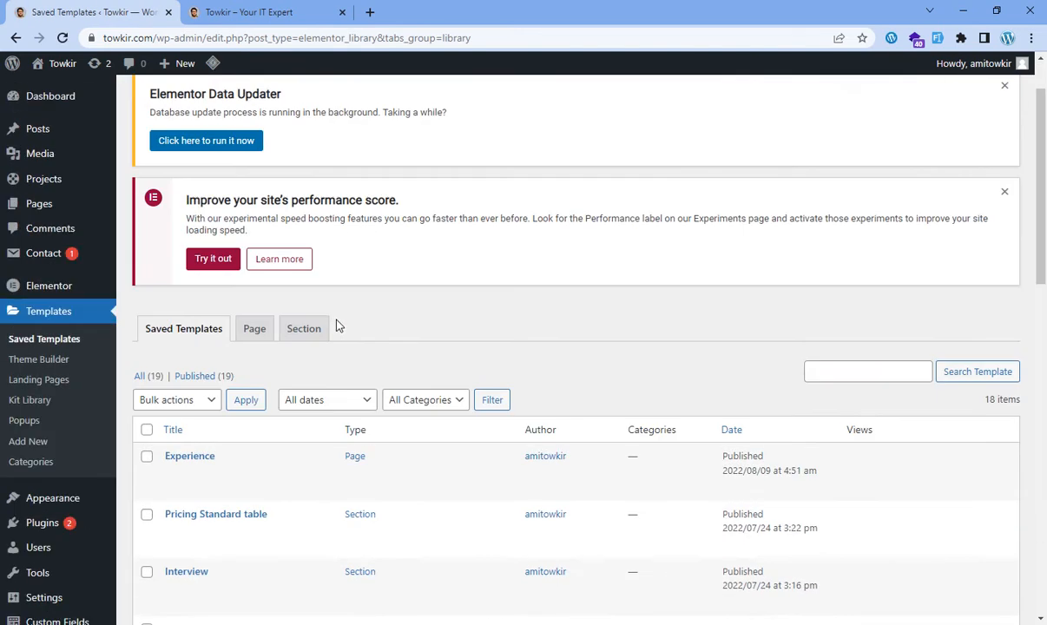
Search the saved templates for "job".
click(841, 372)
click(868, 404)
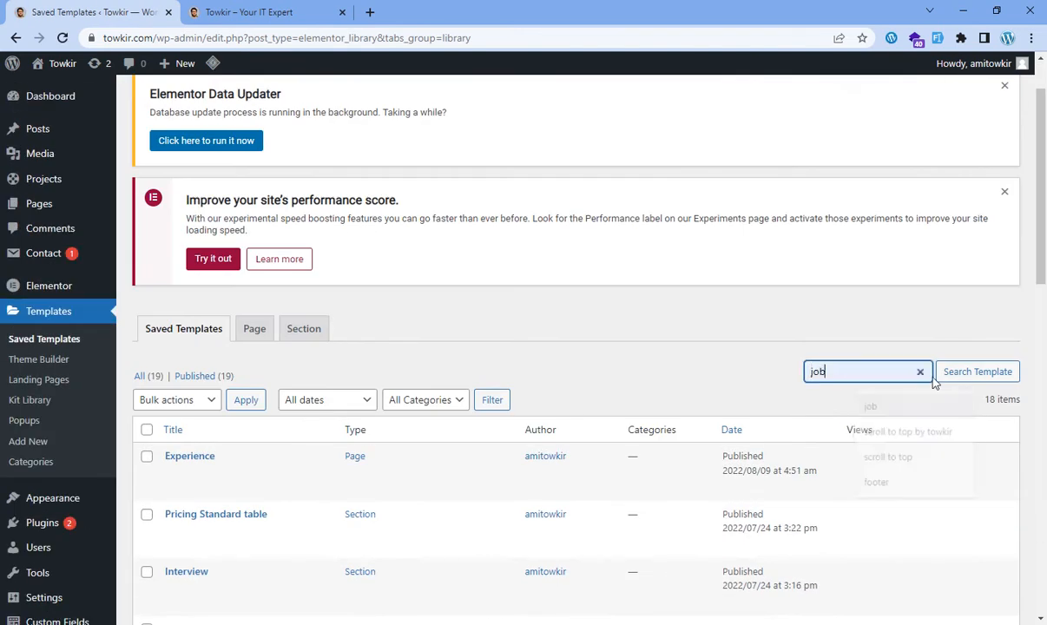
click(952, 374)
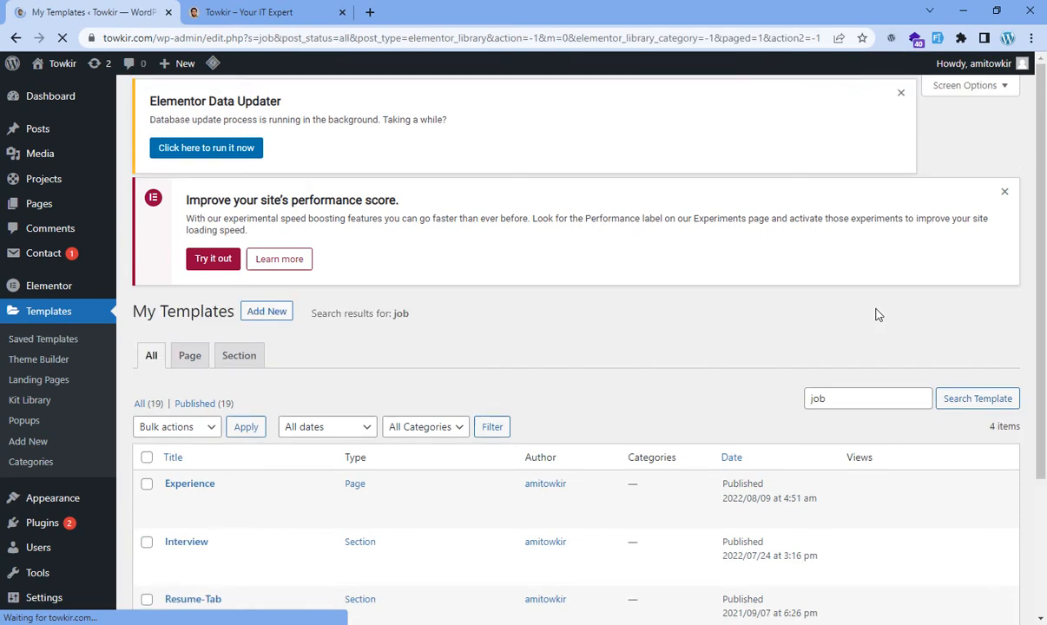
scroll(402, 254, down, 3)
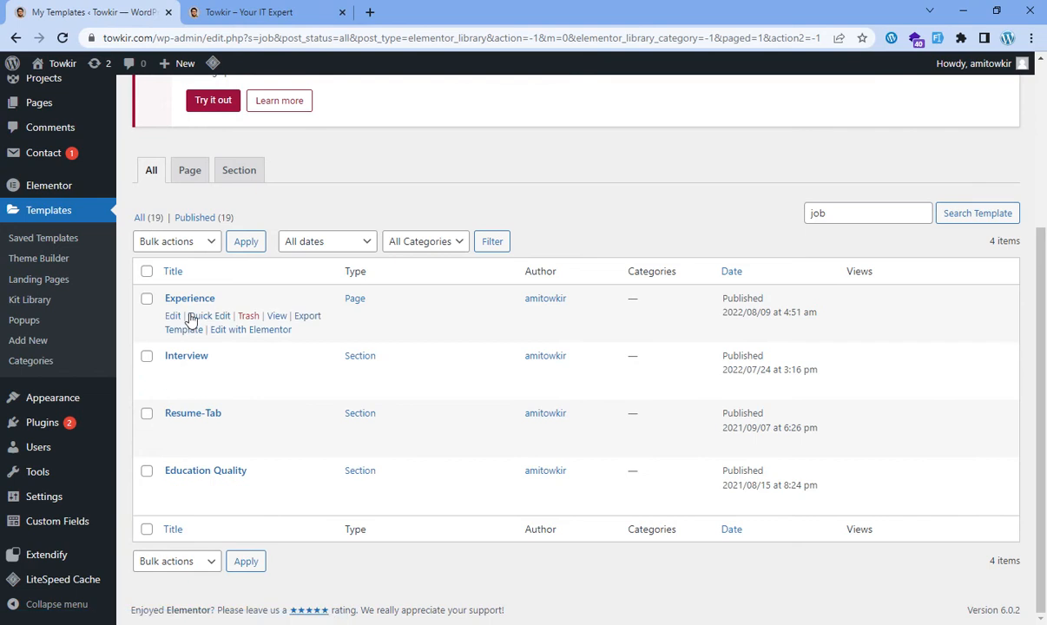
Check the live site's Education view, then view the Education Quality template and open it in the Elementor editor.
click(282, 11)
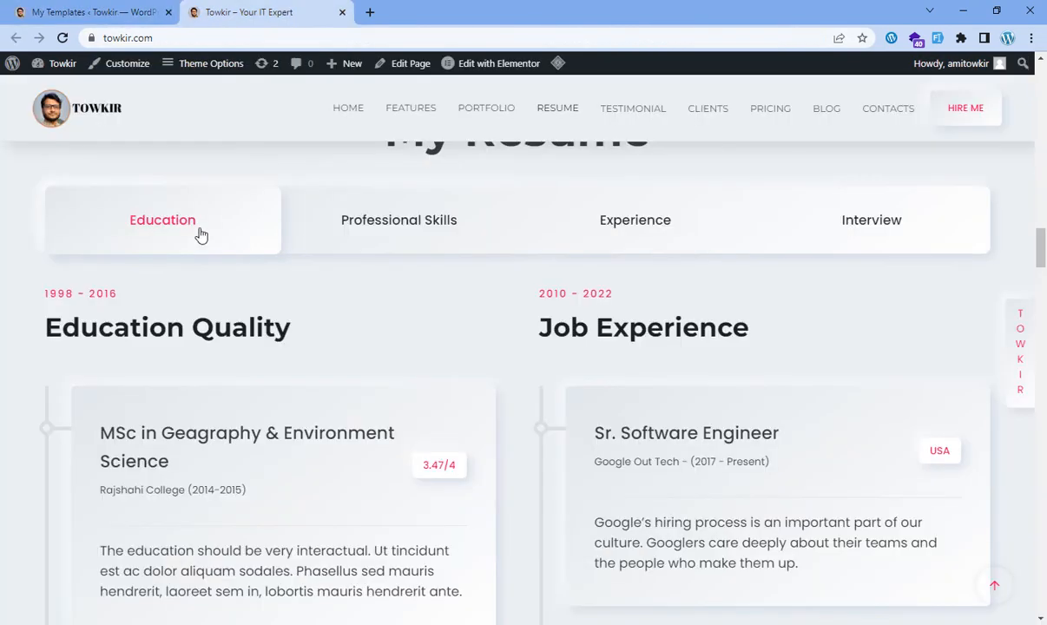
click(135, 16)
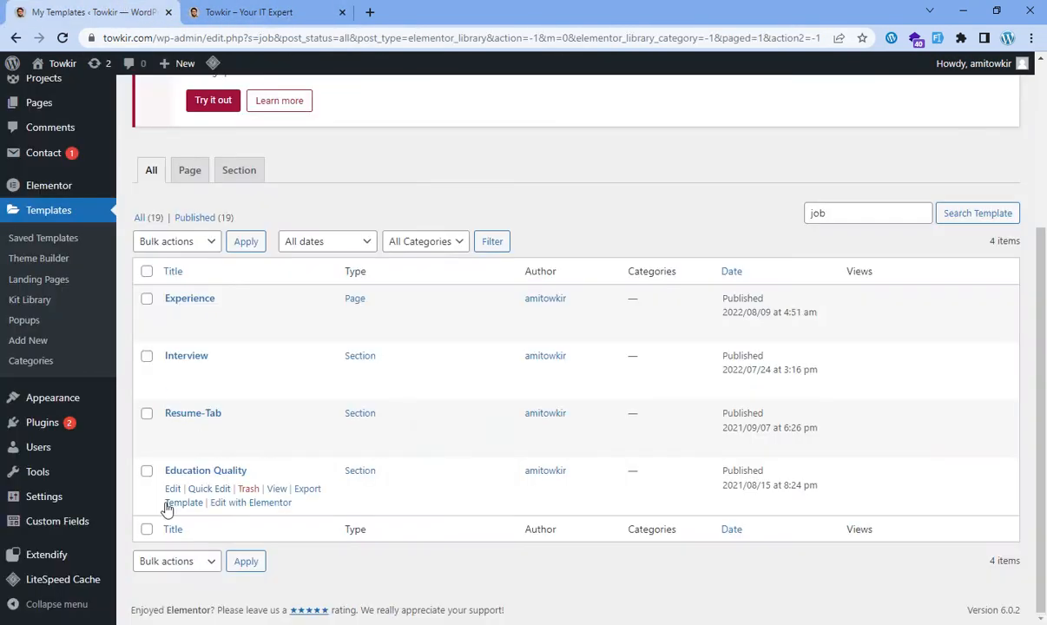
click(276, 491)
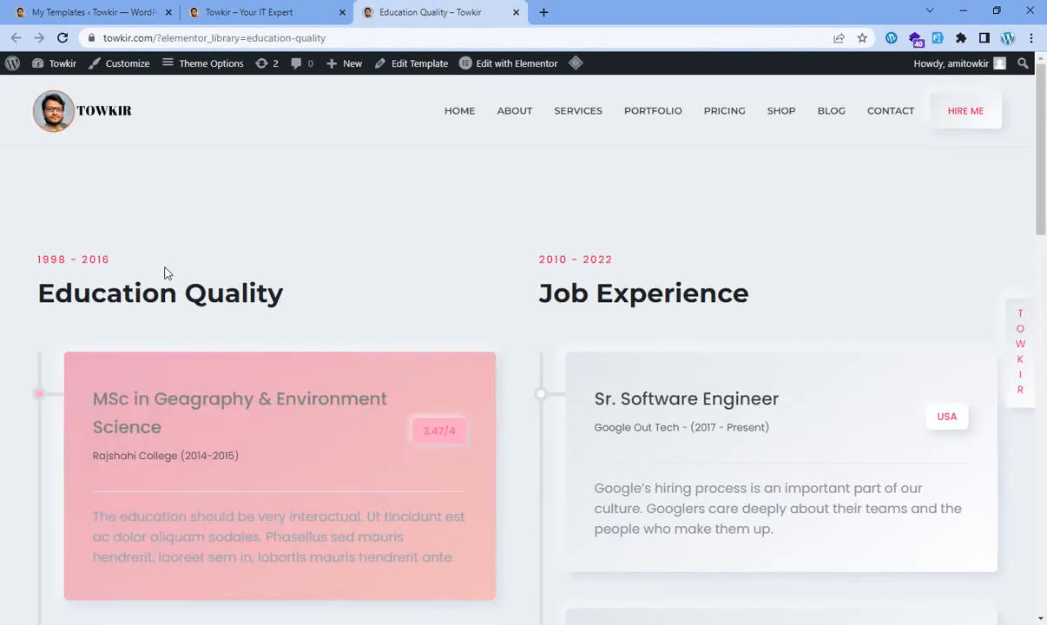
scroll(184, 458, down, 7)
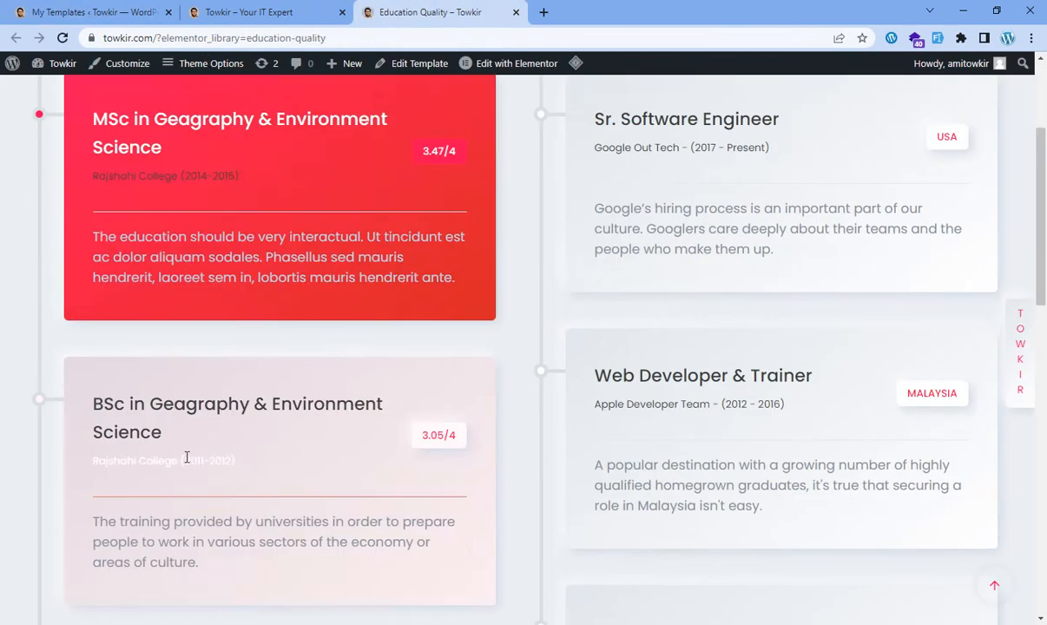
scroll(204, 416, up, 6)
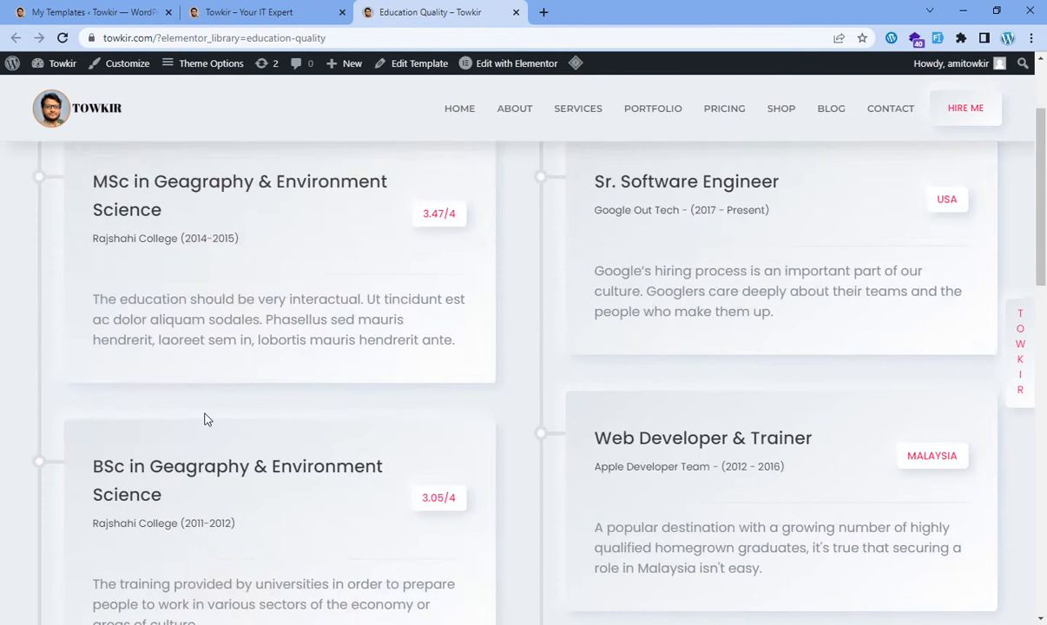
click(508, 65)
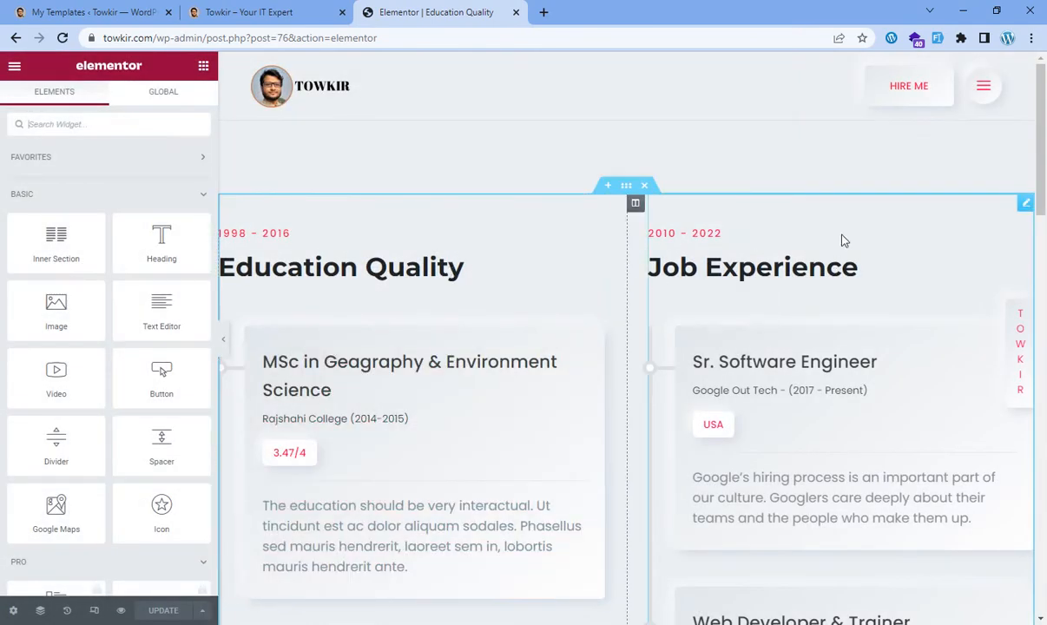
Set the subtitle of the Job Experience resume widget to "2010 - Present".
click(1026, 207)
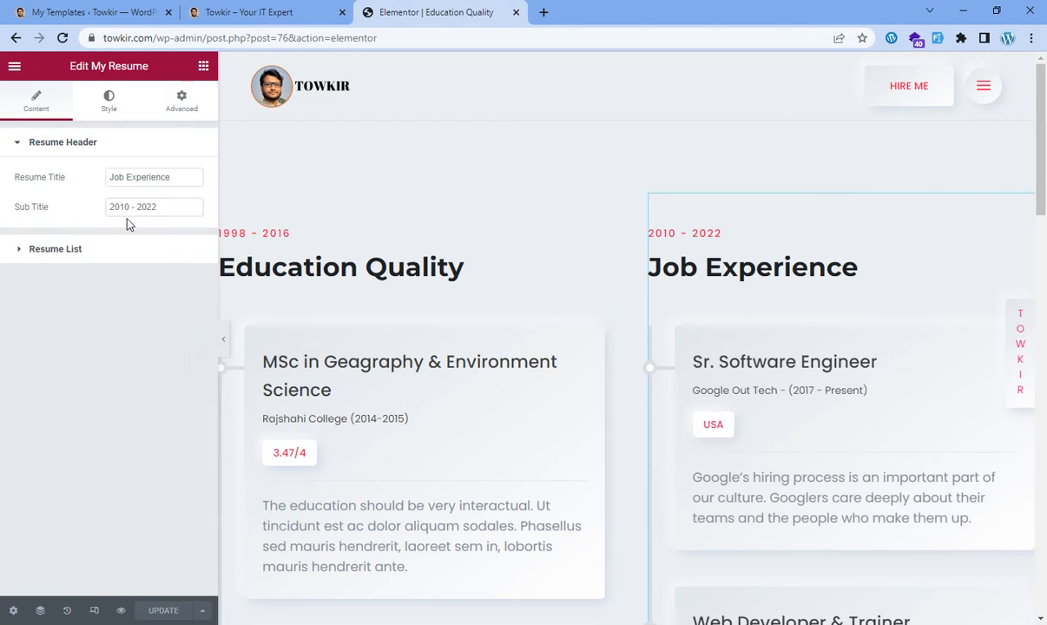
click(166, 205)
key(BackSpace)
key(BackSpace)
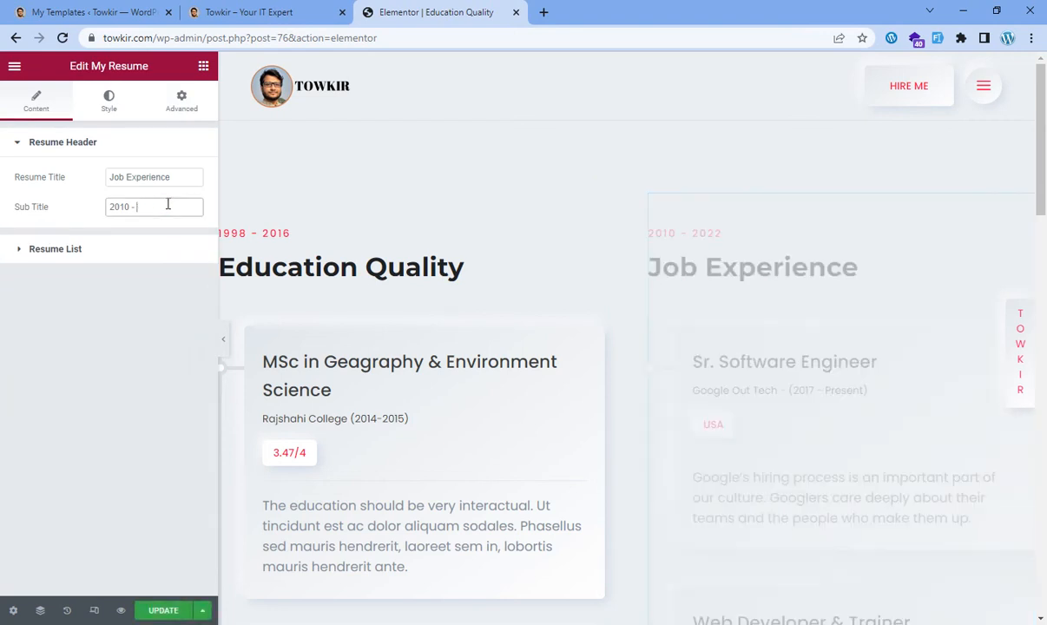
text(Present)
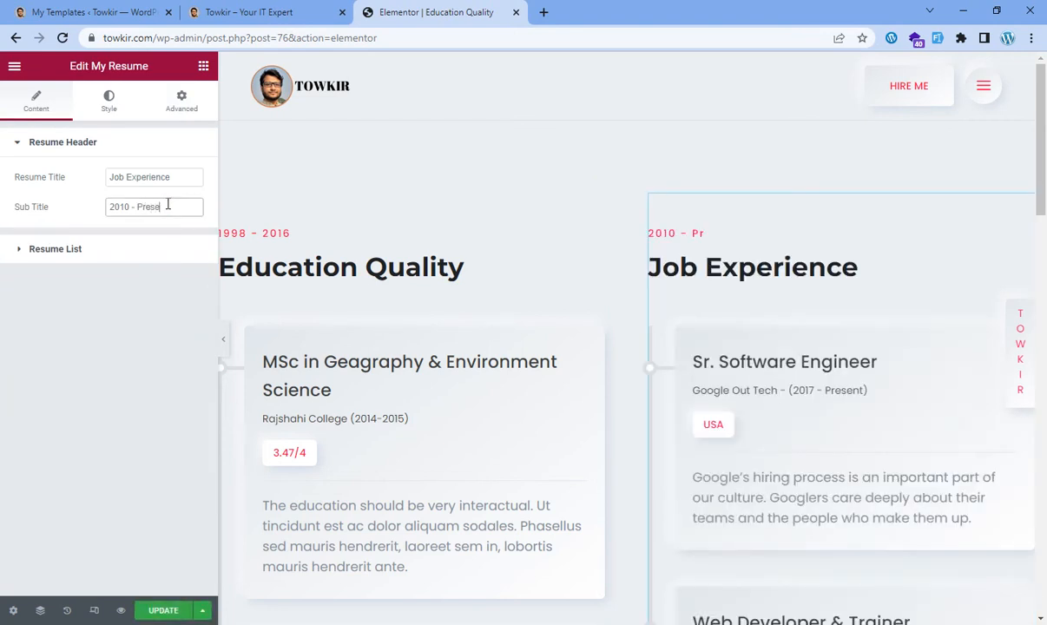
Replace the title of the first Job Experience list entry with "Web Designer Trainer" copied from the Notepad document.
click(24, 252)
click(84, 236)
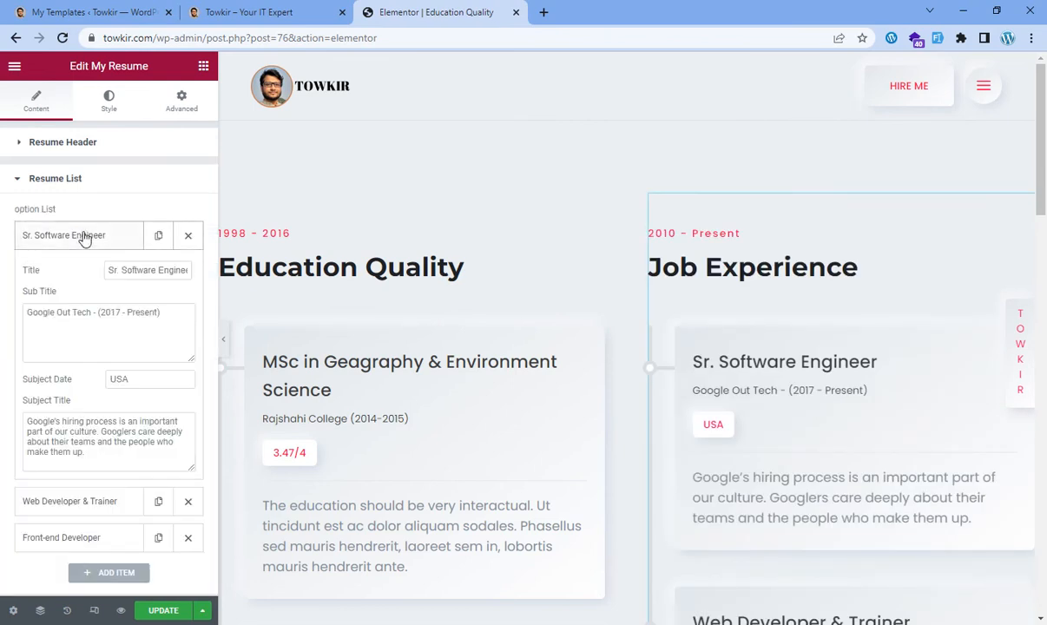
key(alt+Tab)
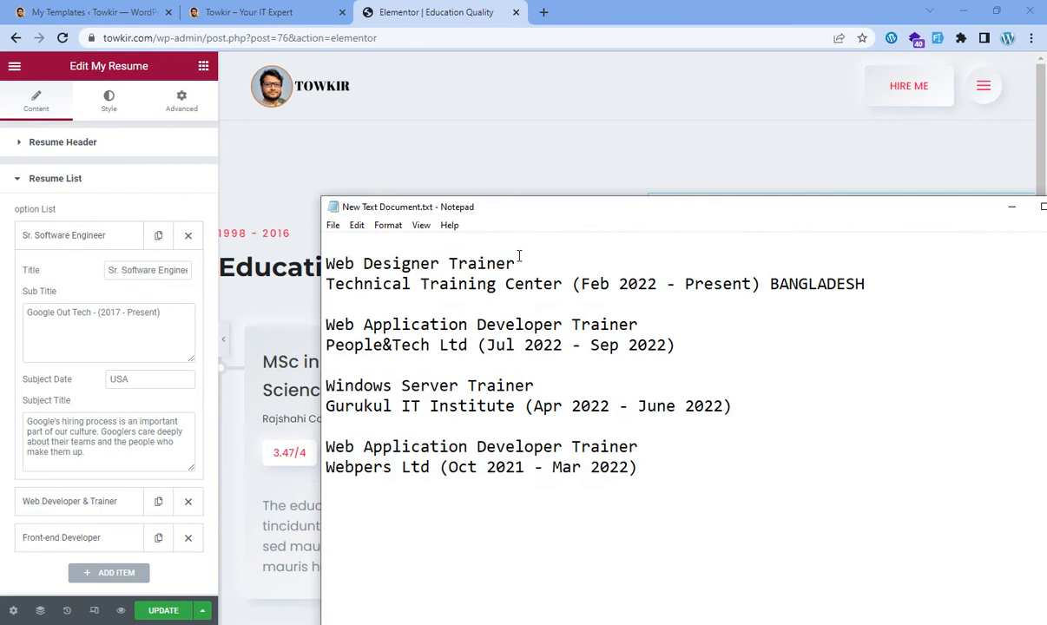
drag(520, 256, 318, 257)
key(ctrl+c)
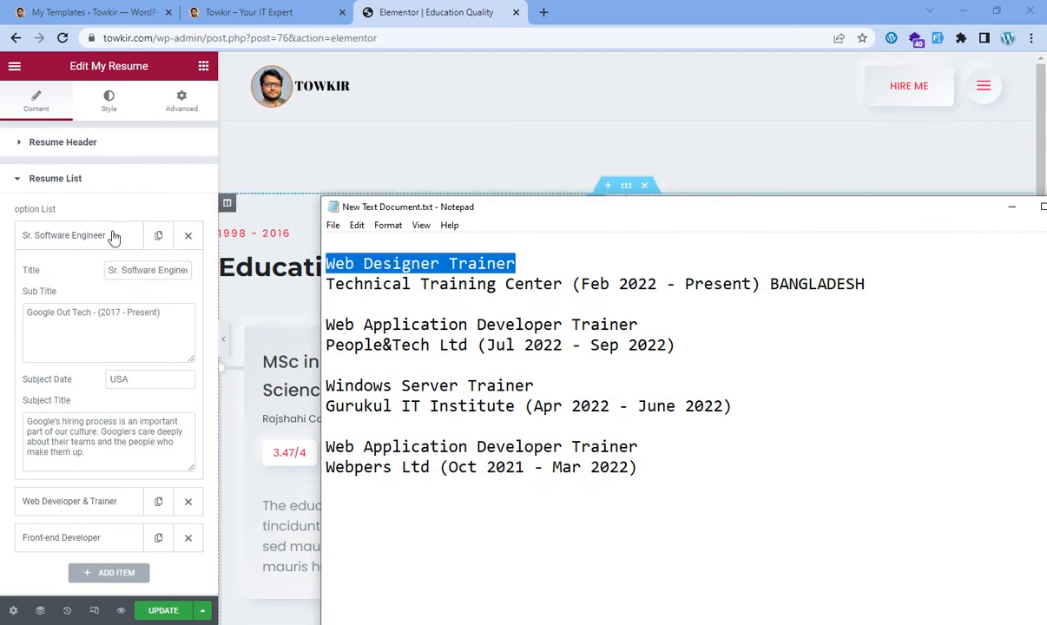
click(140, 271)
triple_click(147, 272)
key(ctrl+v)
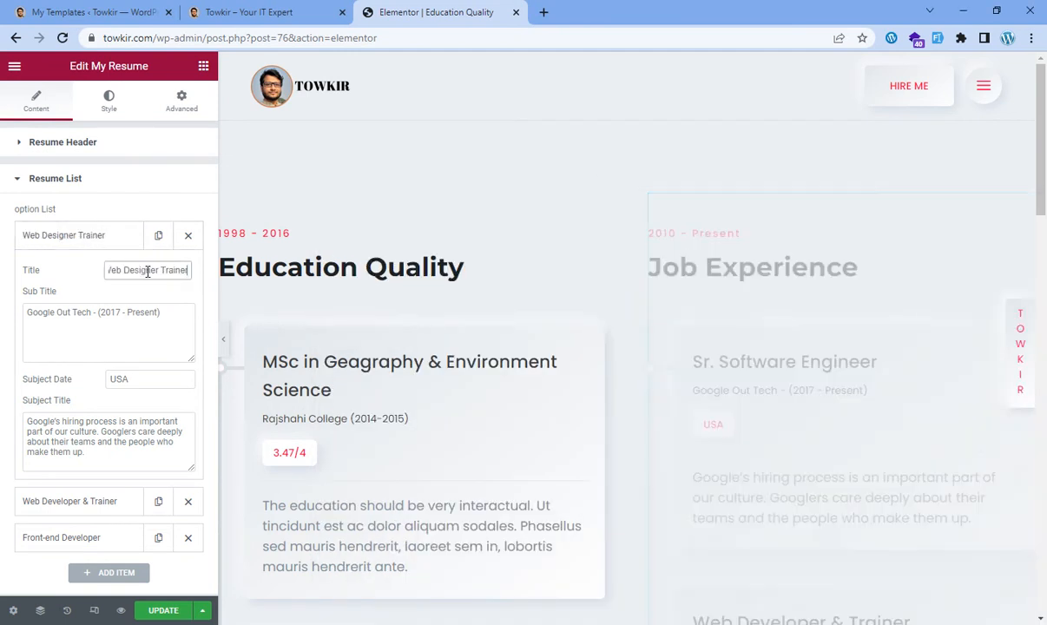
Replace the Web Designer Trainer entry's subtitle with "Technical Training Center (Feb 2022 - Present)" copied from the Notepad document.
click(109, 312)
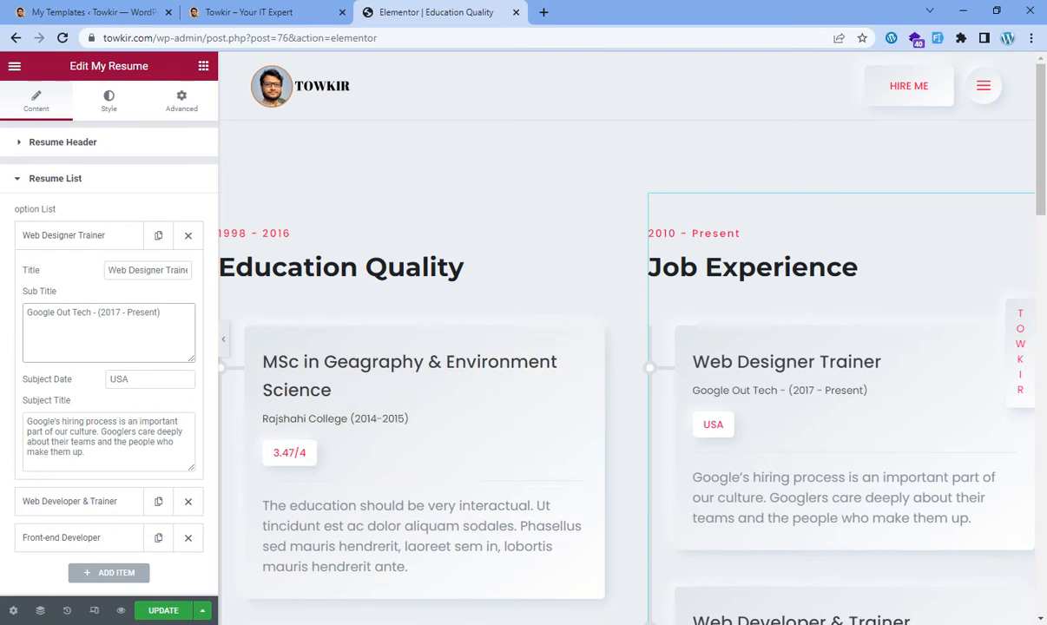
key(alt+Tab)
drag(333, 288, 764, 289)
key(ctrl+c)
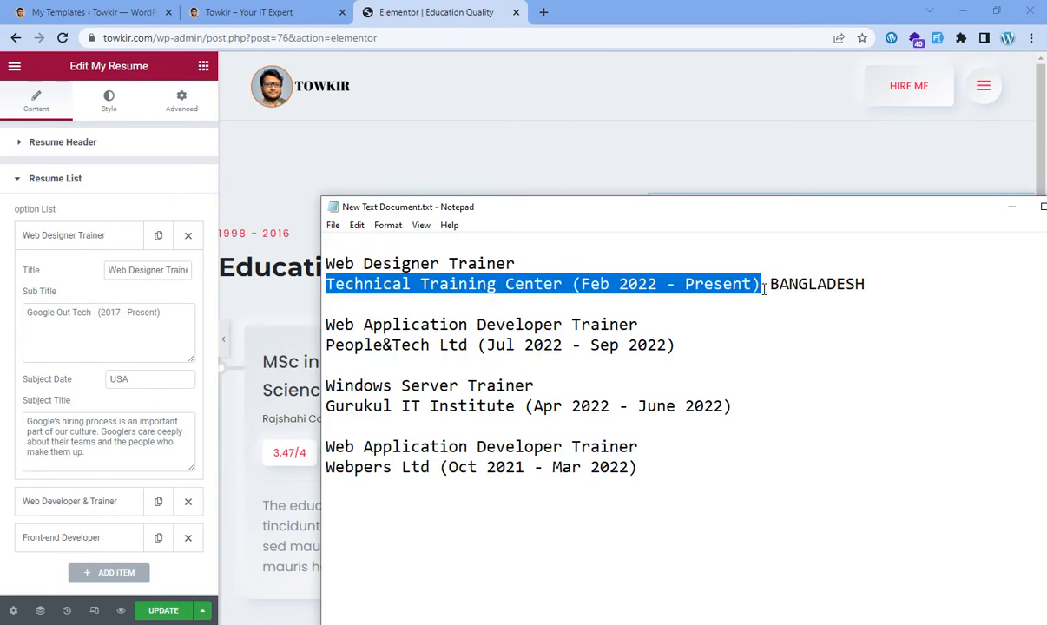
click(94, 313)
key(ctrl+a)
key(ctrl+v)
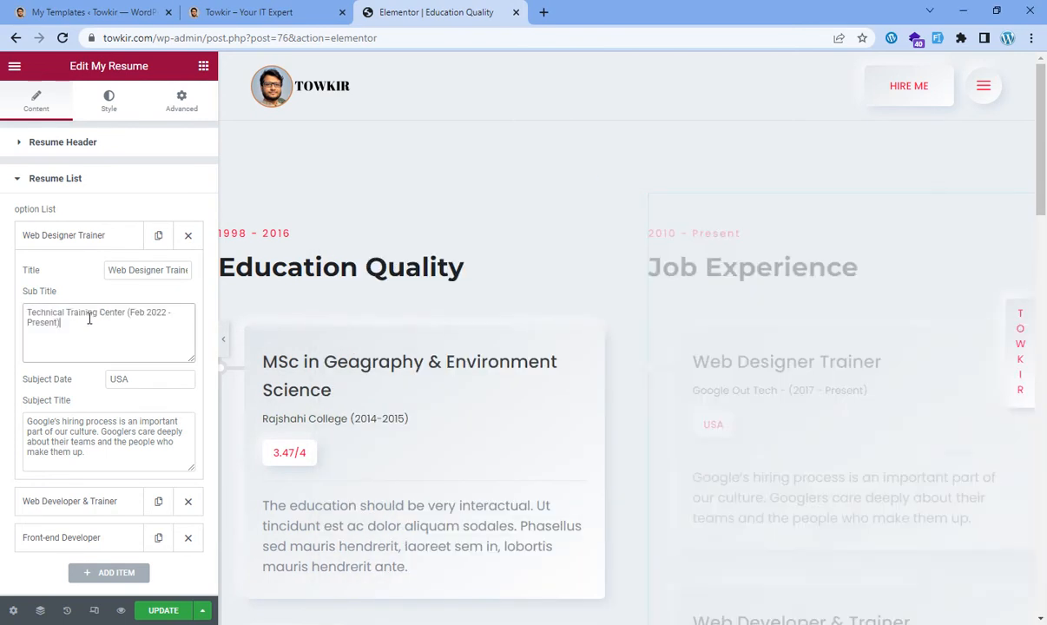
Replace the Web Designer Trainer entry's subject date with "BANGLADESH" copied from the Notepad document.
key(alt+Tab)
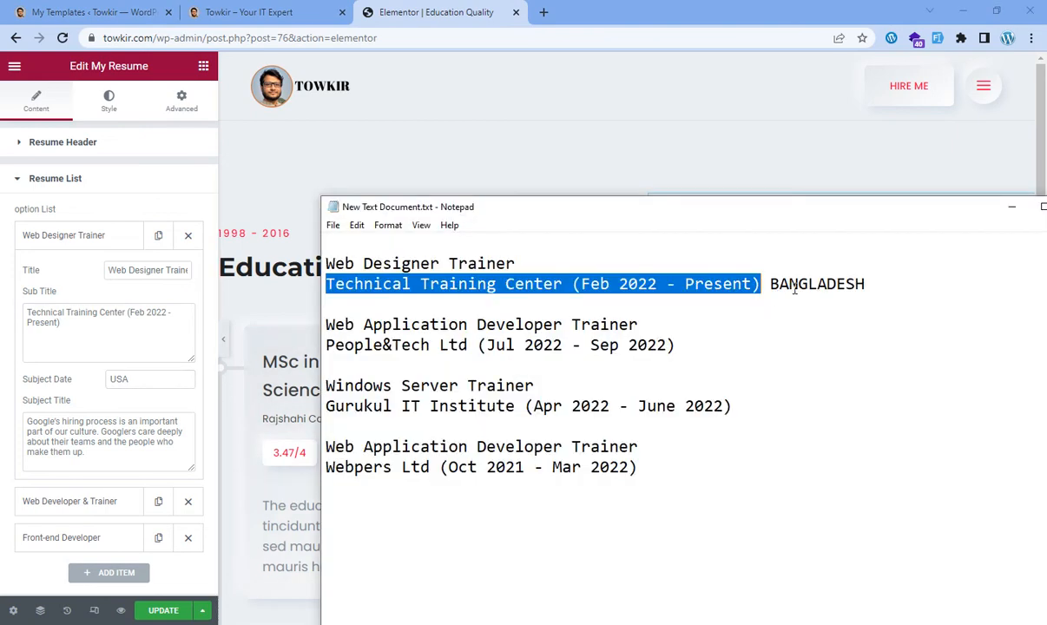
double_click(795, 287)
key(ctrl+c)
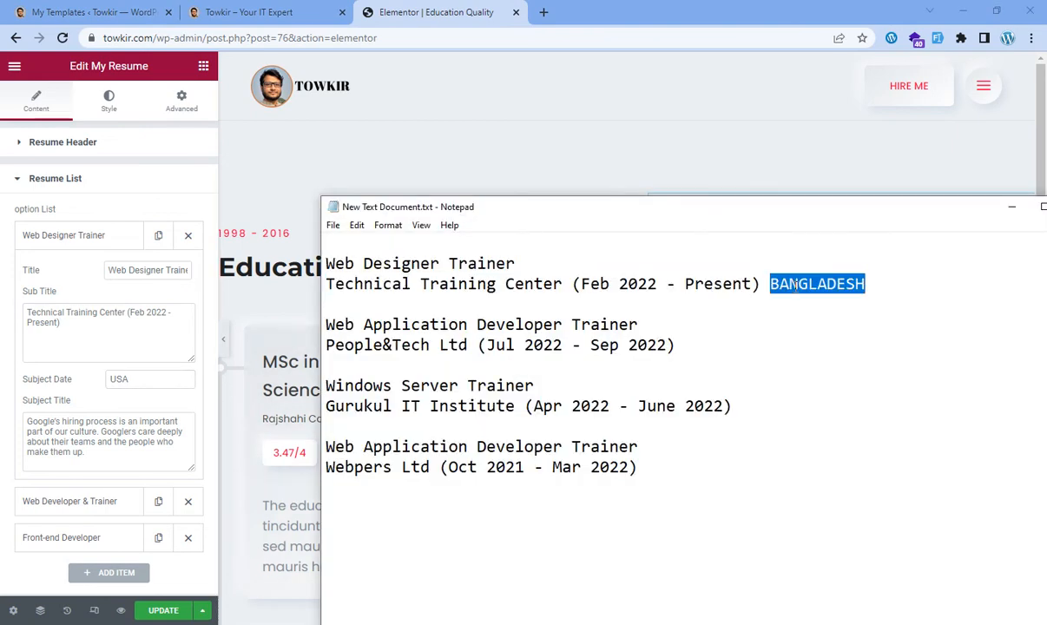
click(135, 380)
key(ctrl+v)
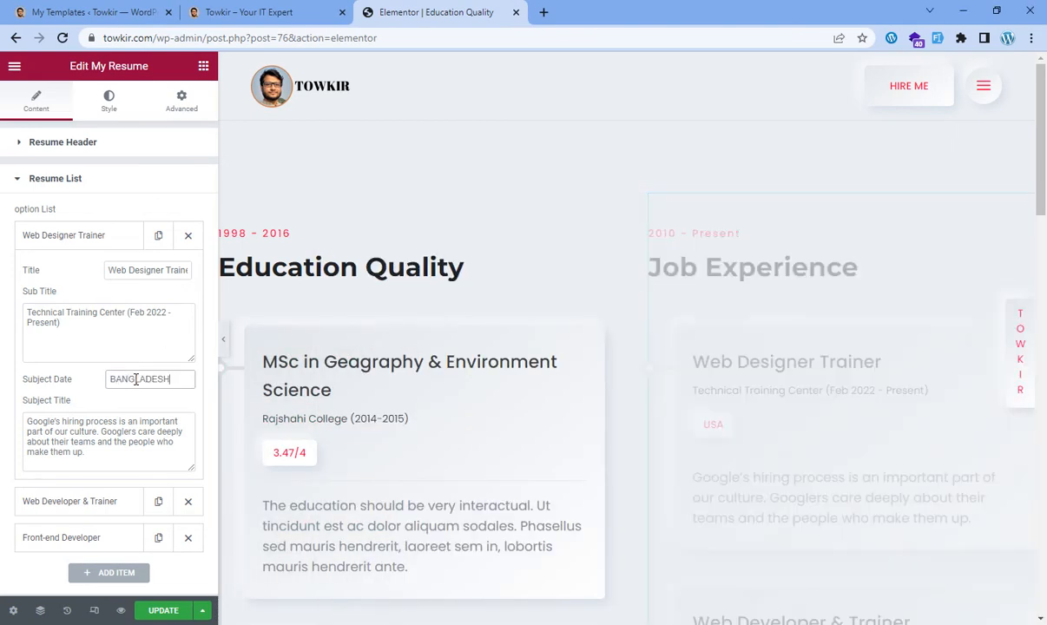
Replace the second Job Experience entry's title with "Web Application Developer Trainer" copied from the Notepad document.
click(67, 243)
click(65, 273)
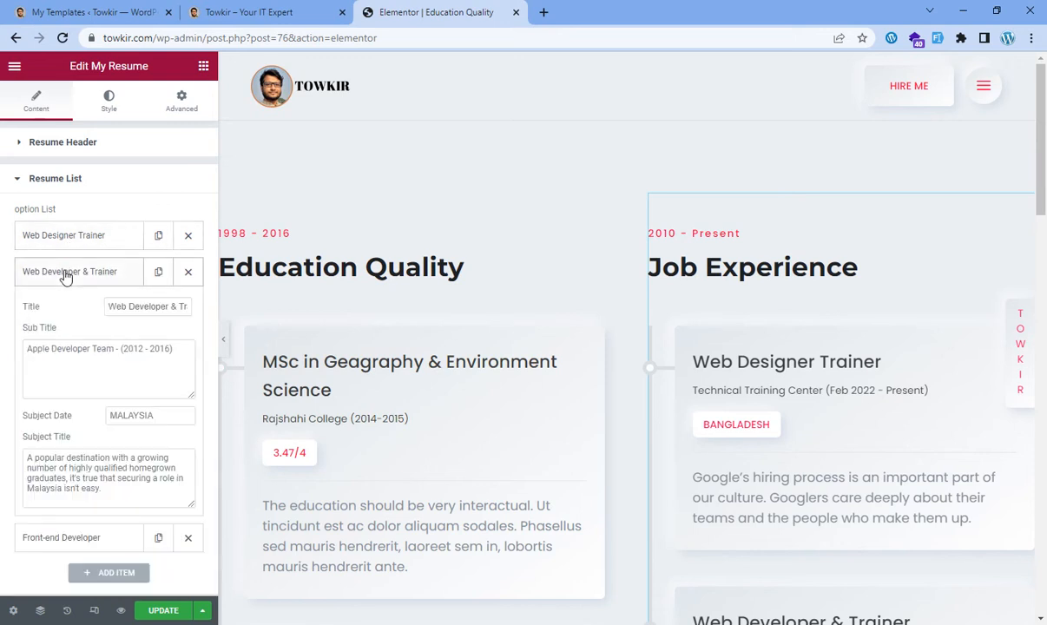
key(alt+Tab)
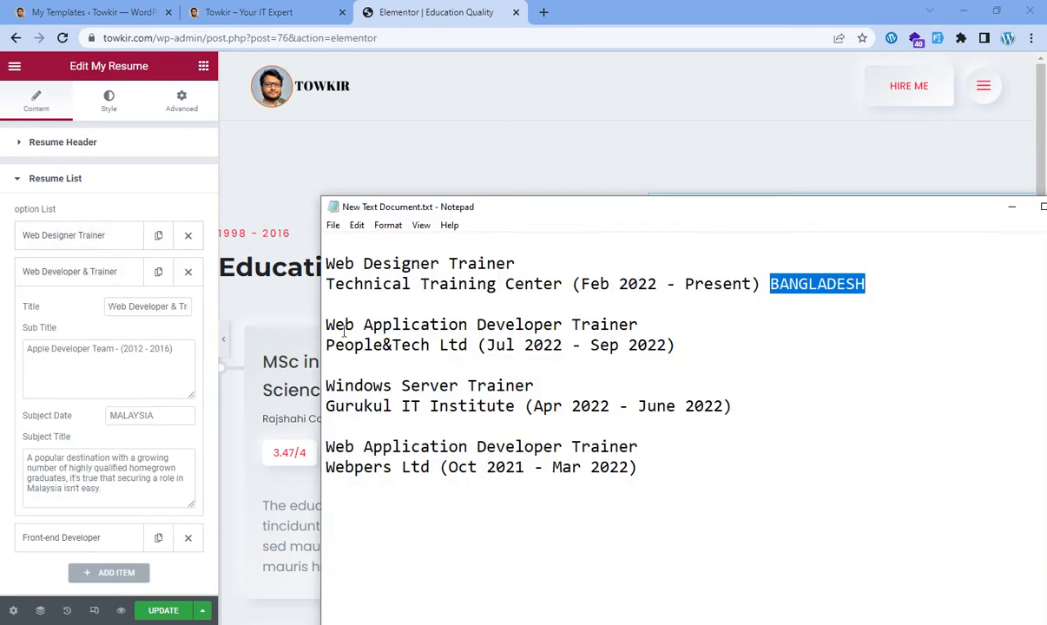
drag(326, 325, 660, 319)
key(ctrl+c)
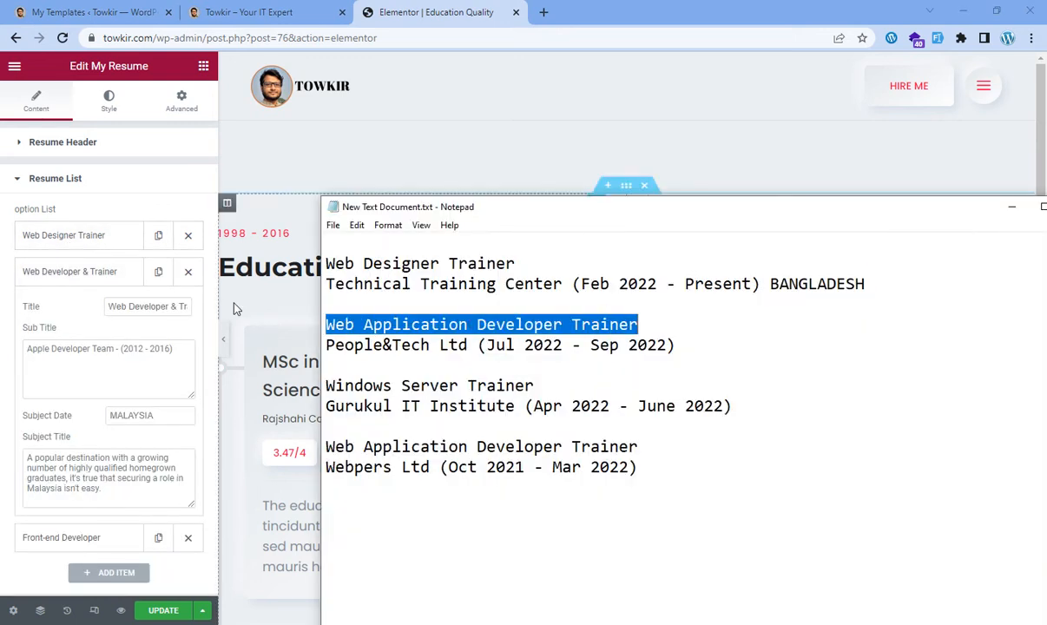
key(alt+Tab)
triple_click(156, 306)
key(BackSpace)
key(ctrl+v)
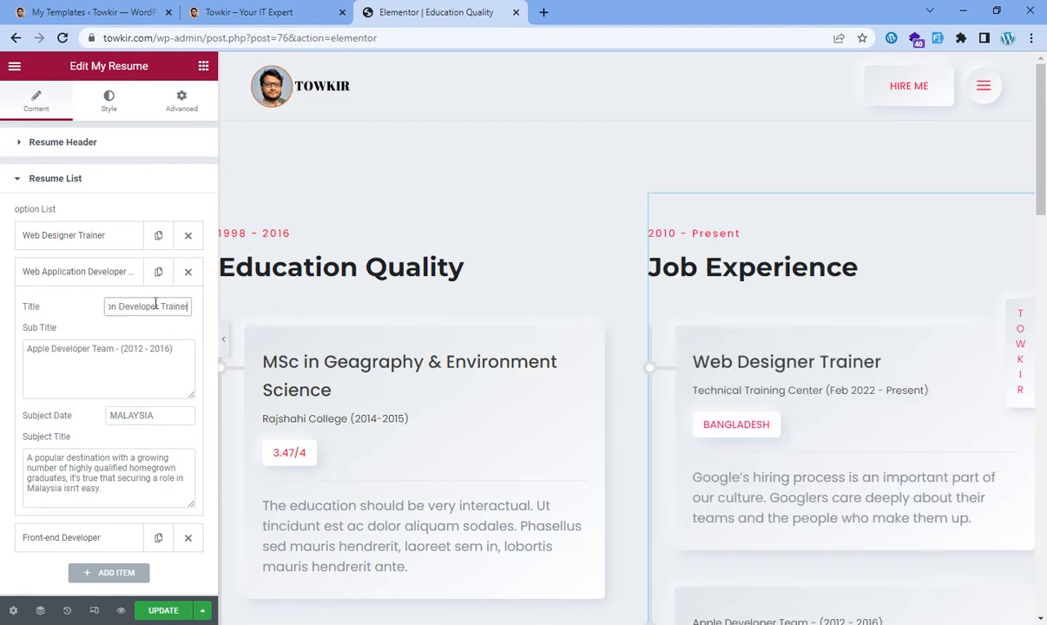
Replace the second Job Experience entry's subtitle with "People&Tech Ltd (Jul 2022 - Sep 2022)" copied from the Notepad document.
key(alt+Tab)
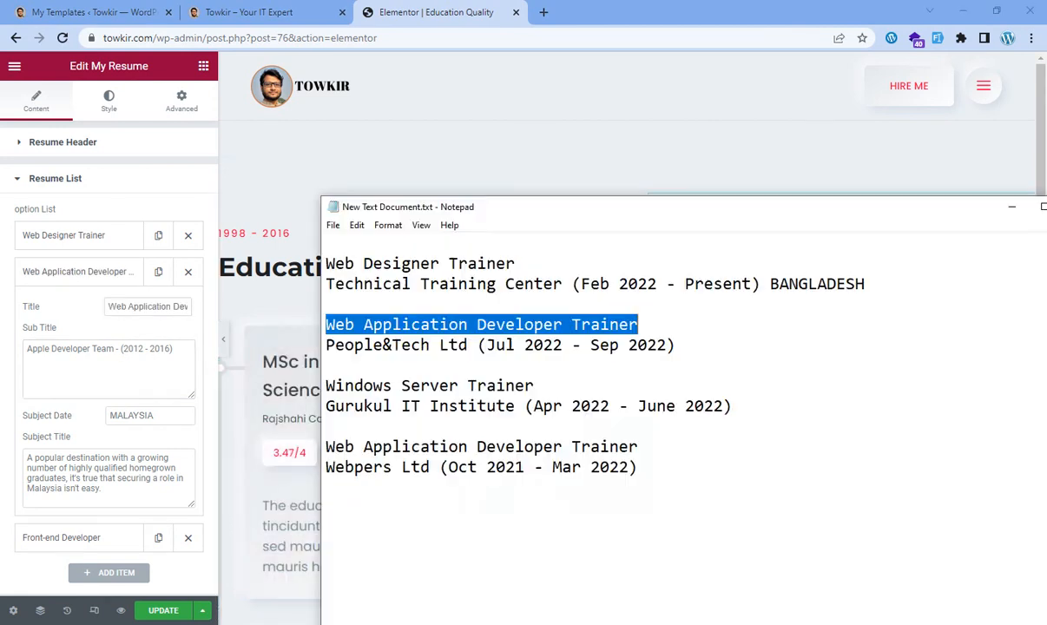
drag(328, 344, 708, 341)
key(ctrl+c)
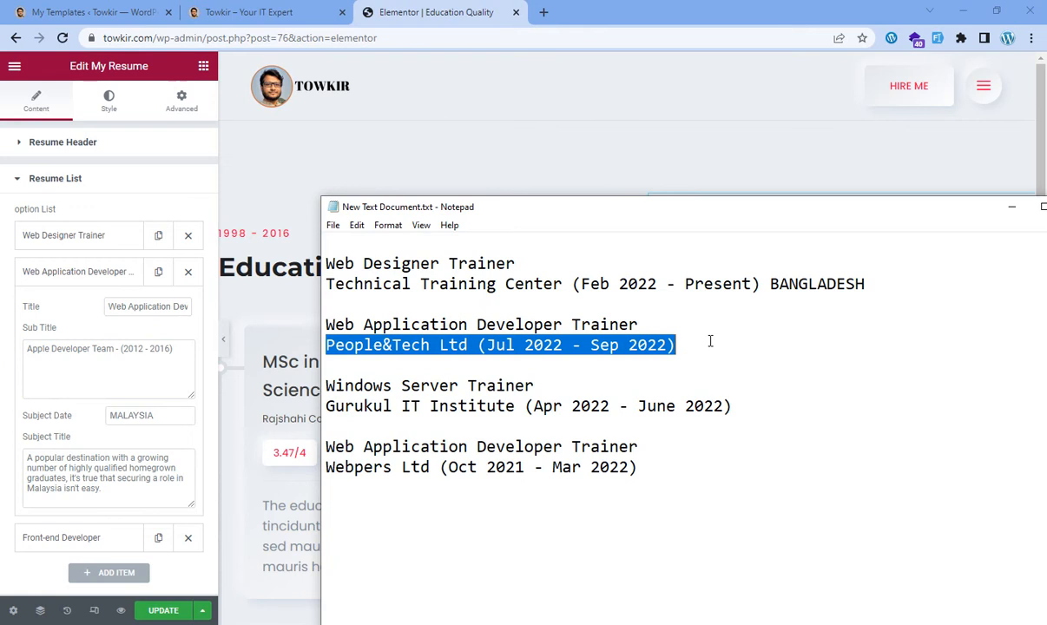
click(71, 352)
key(ctrl+a)
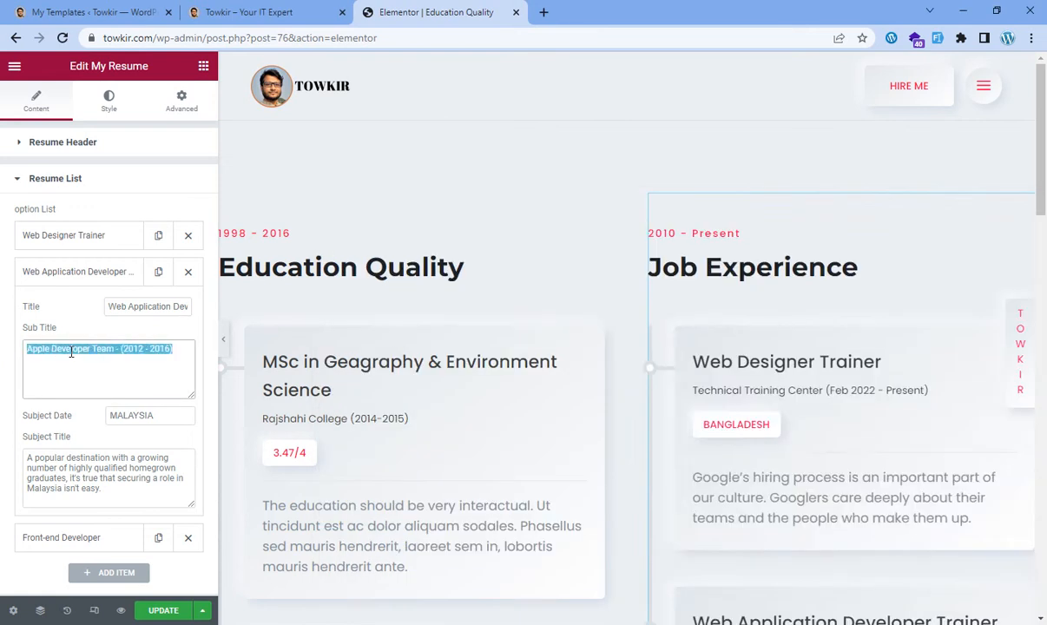
key(ctrl+v)
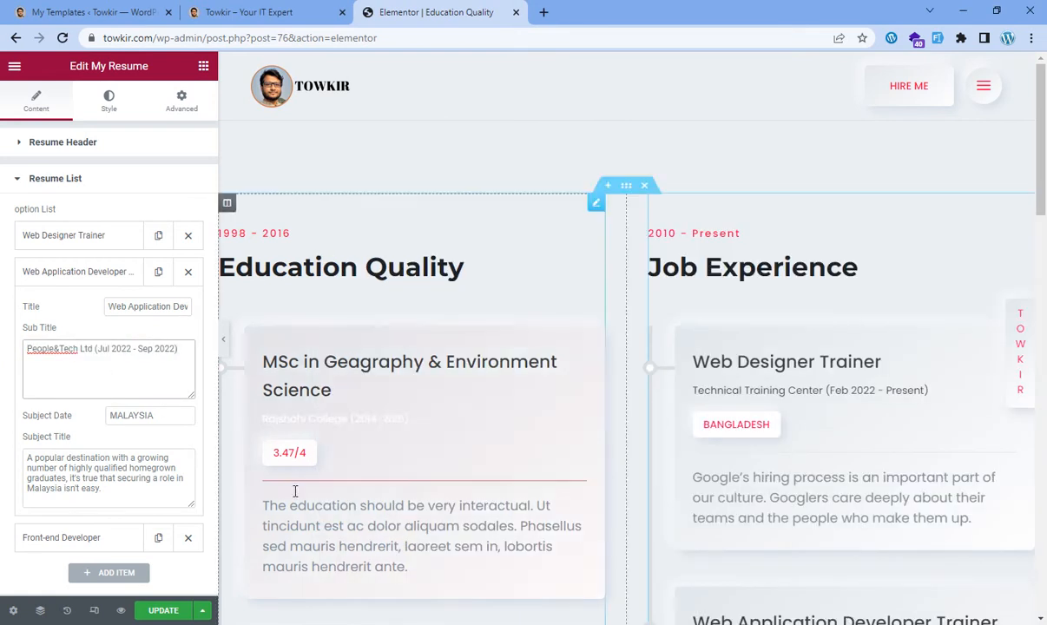
Replace the second Job Experience entry's subject date with "BANGLADESH" copied from the Notepad document.
key(alt+Tab)
double_click(785, 285)
key(ctrl+c)
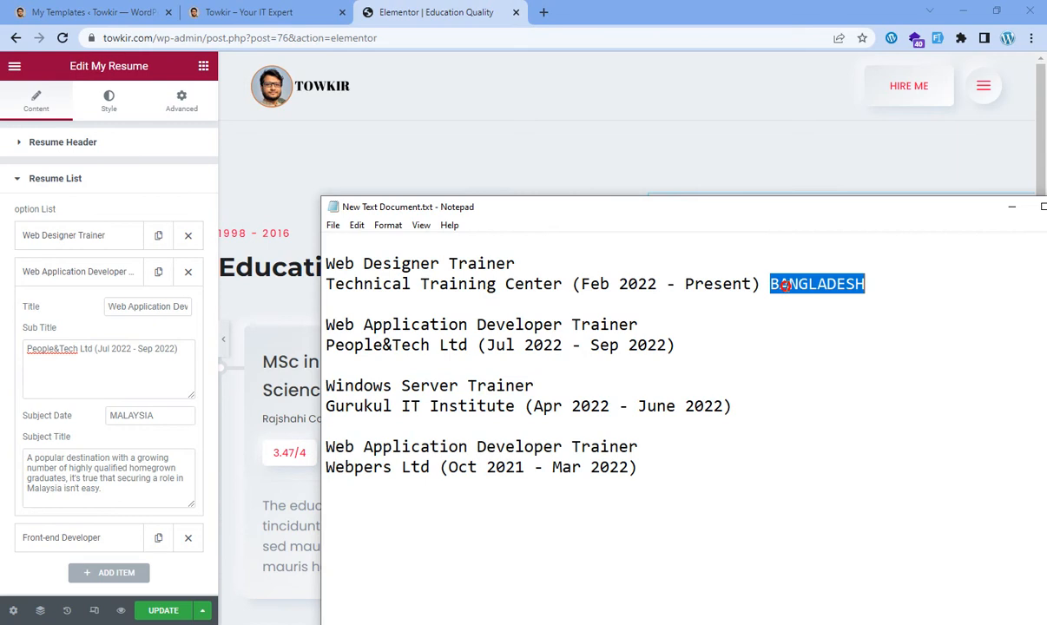
double_click(137, 417)
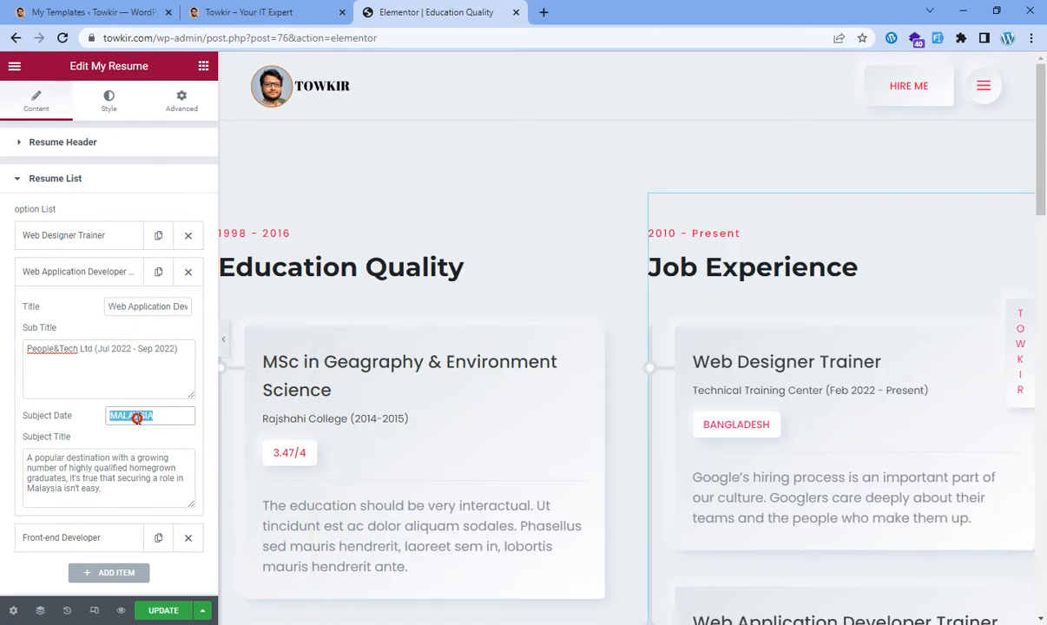
key(BackSpace)
key(ctrl+v)
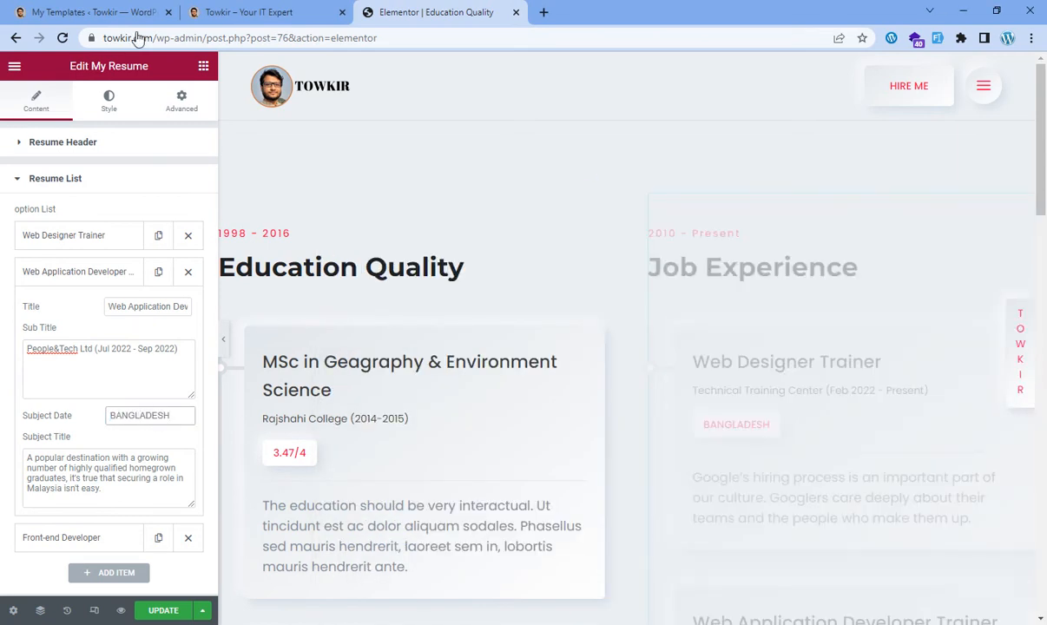
Replace the third Job Experience entry's title with "Windows Server Trainer" copied from the Notepad document.
click(75, 272)
click(75, 307)
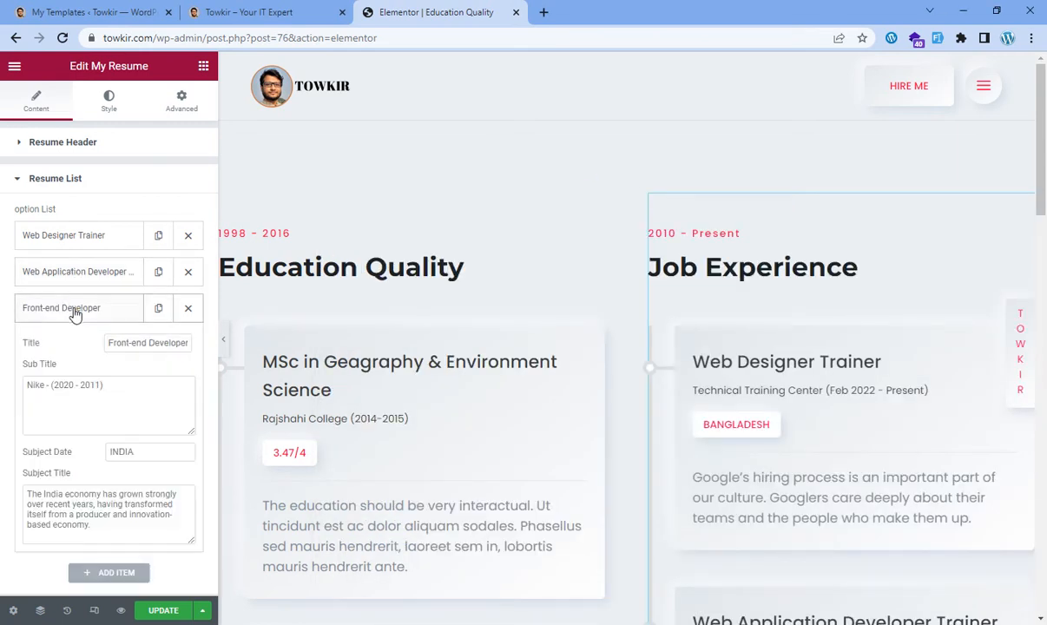
click(415, 624)
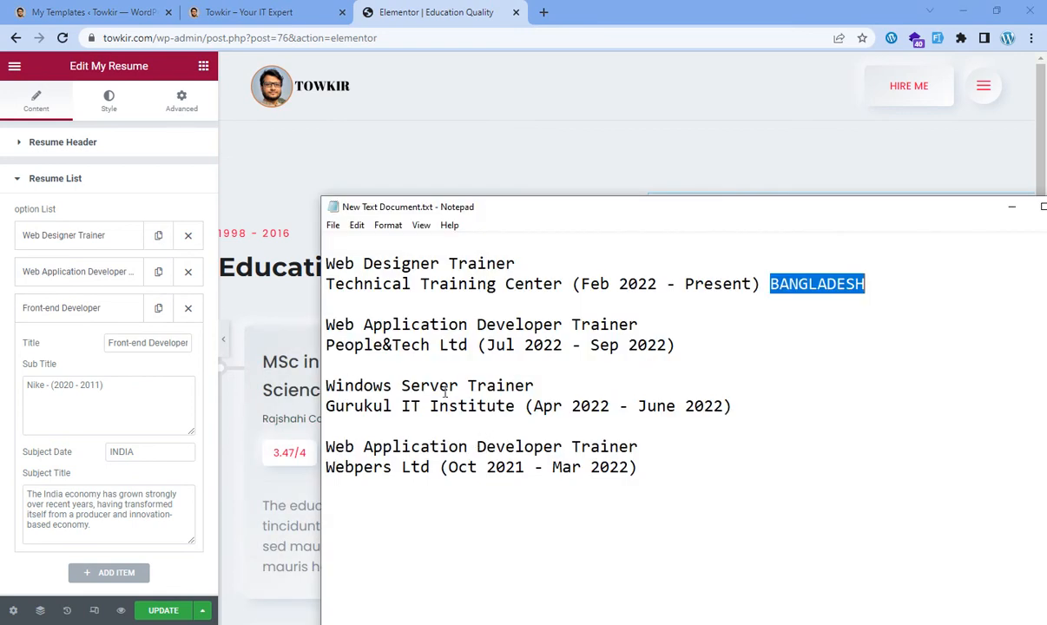
drag(328, 387, 558, 386)
key(ctrl+c)
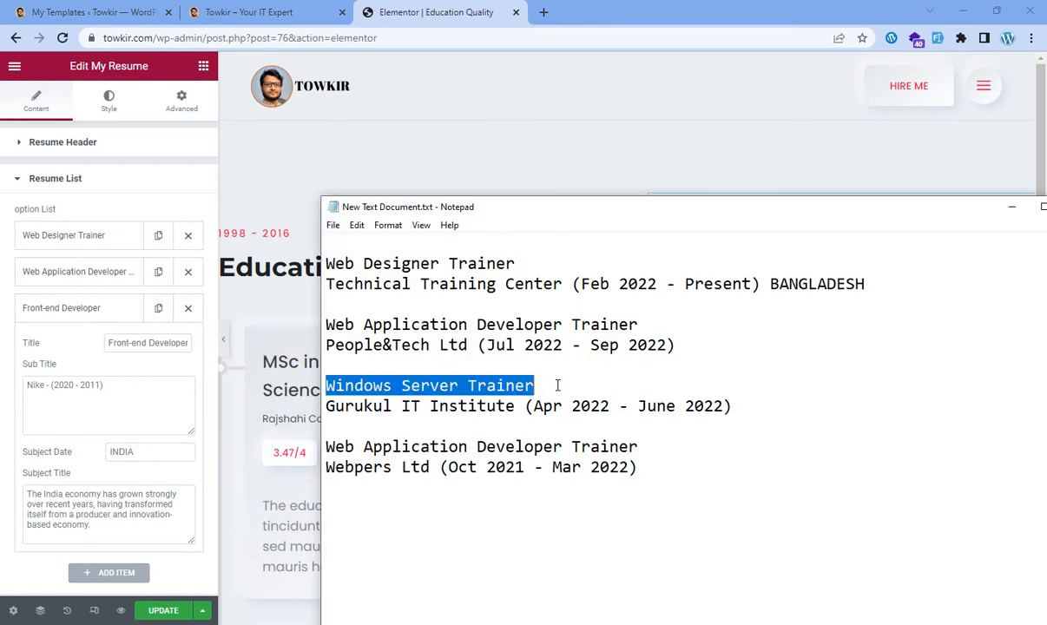
click(140, 342)
triple_click(144, 342)
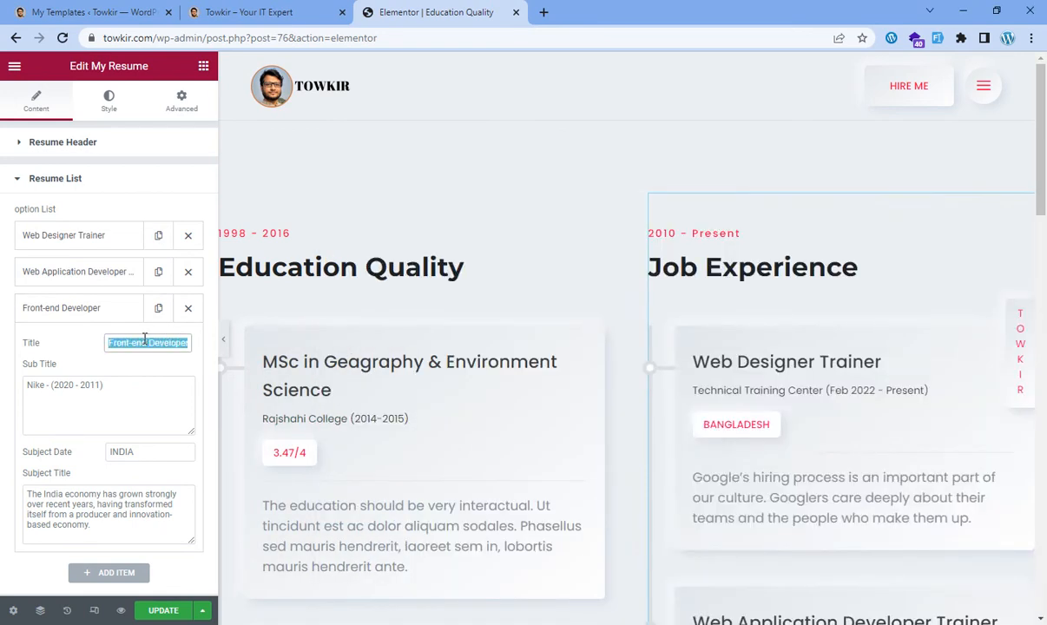
key(ctrl+v)
Replace the Windows Server Trainer entry's subtitle with "Gurukul IT Institute (Apr 2022 - June 2022)" copied from the Notepad document.
double_click(79, 397)
click(417, 624)
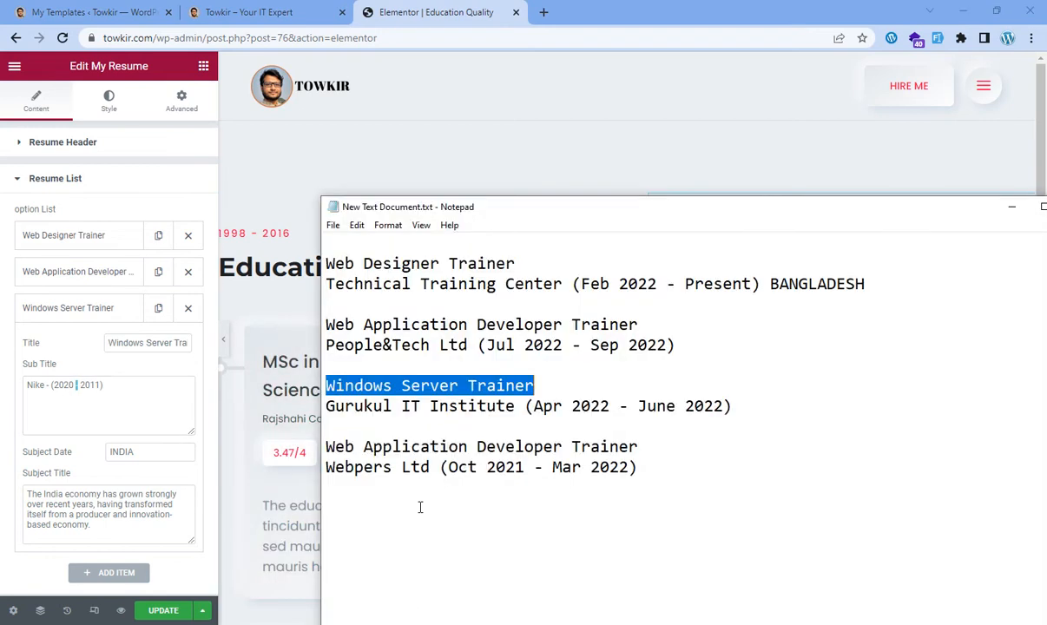
drag(328, 404, 828, 405)
key(ctrl+c)
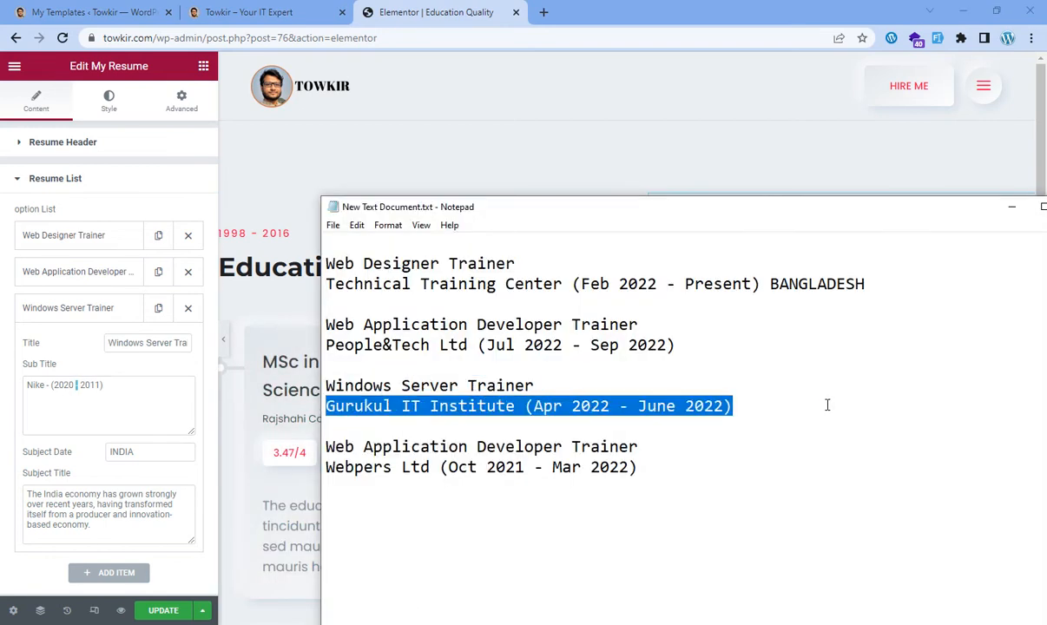
click(87, 385)
triple_click(87, 385)
key(BackSpace)
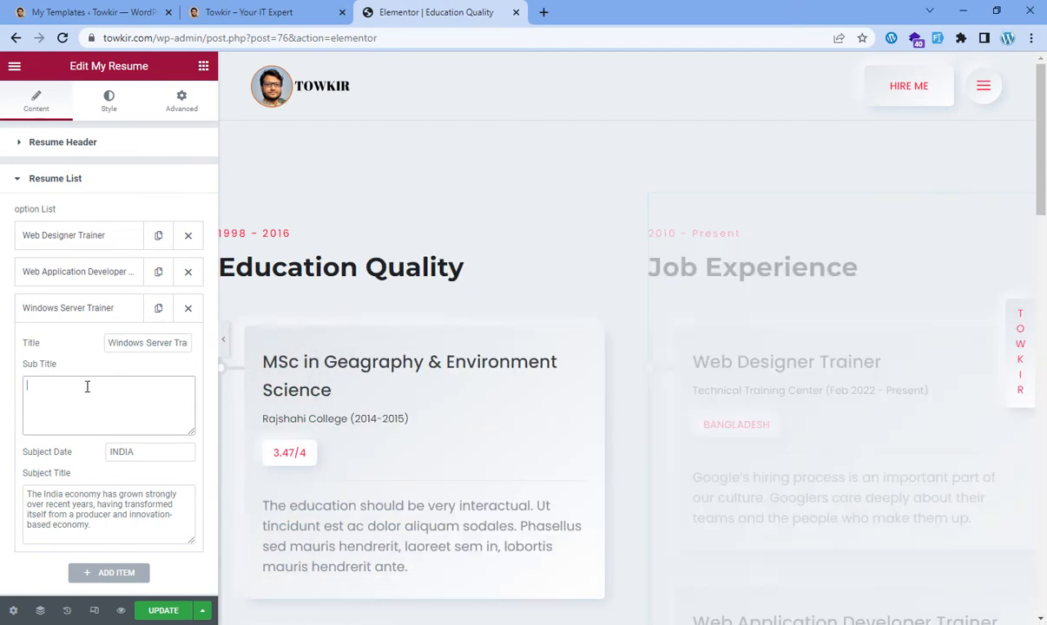
key(ctrl+v)
Add a fourth entry to the Job Experience list and open its details.
click(91, 308)
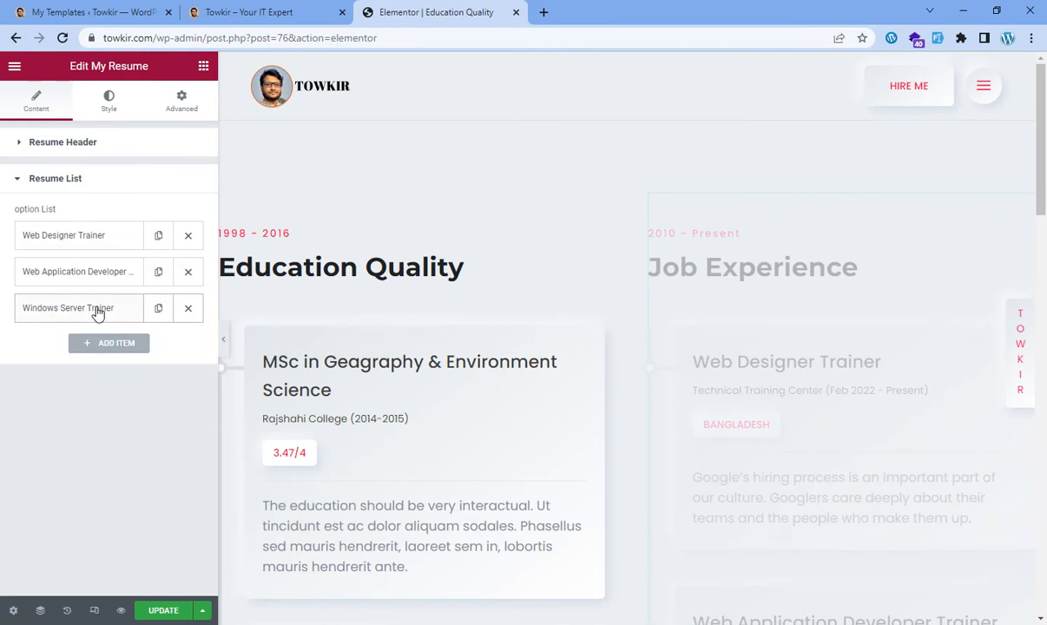
click(104, 344)
click(73, 345)
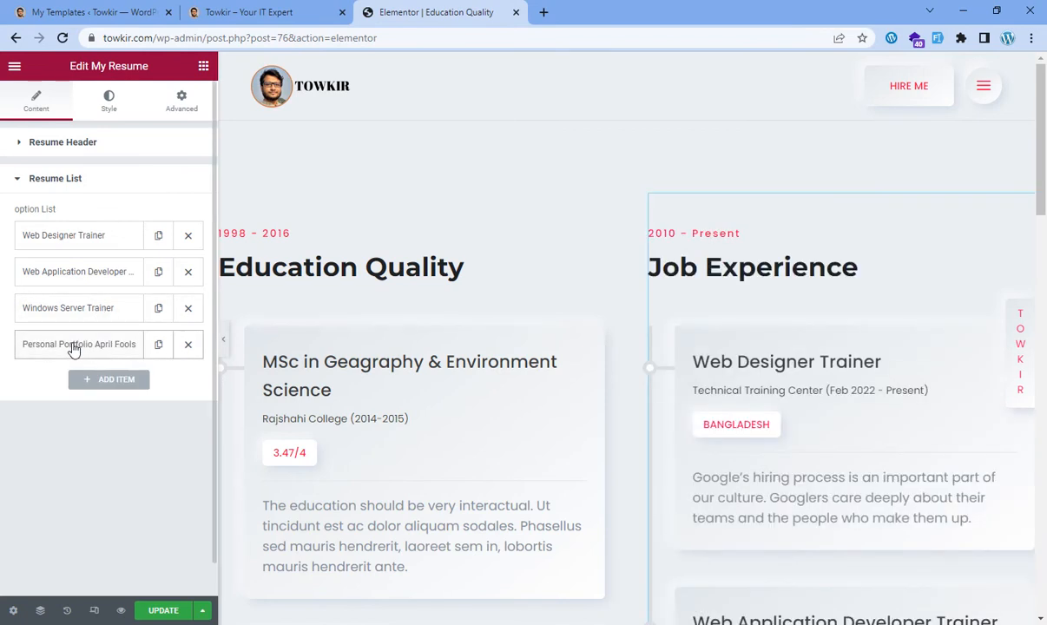
click(73, 345)
Replace the Windows Server Trainer entry's subject date with "BANGLADESH" copied from the Notepad document.
key(alt+Tab)
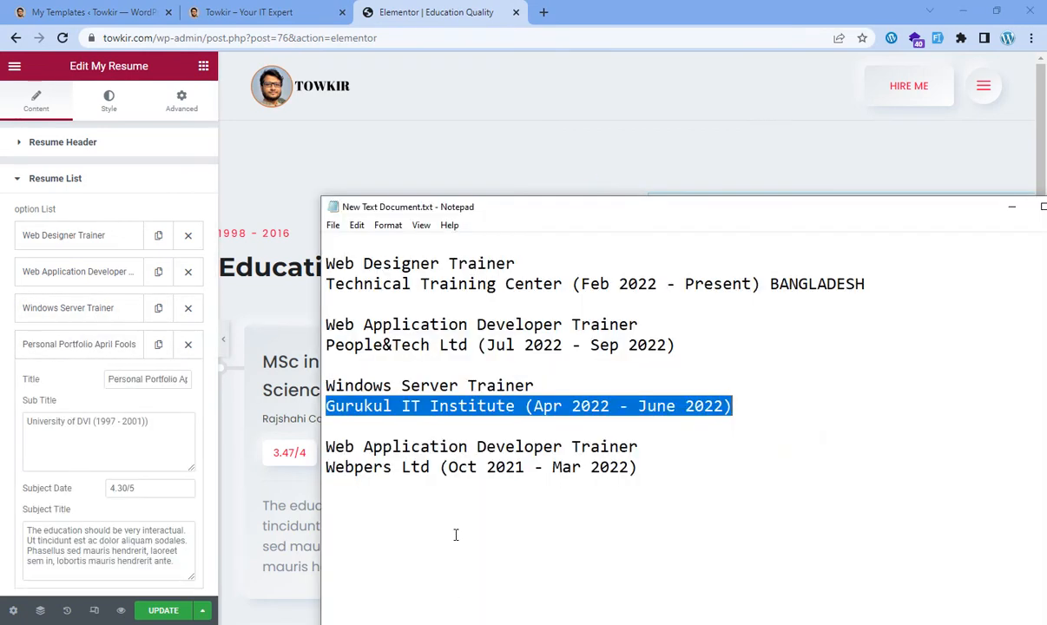
click(94, 309)
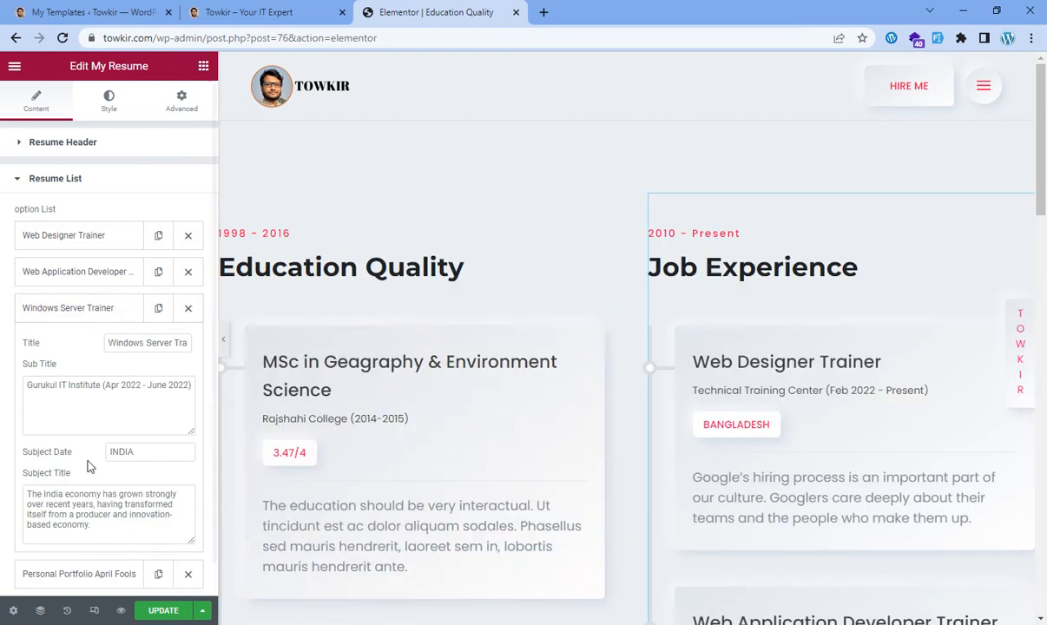
key(alt+Tab)
click(800, 283)
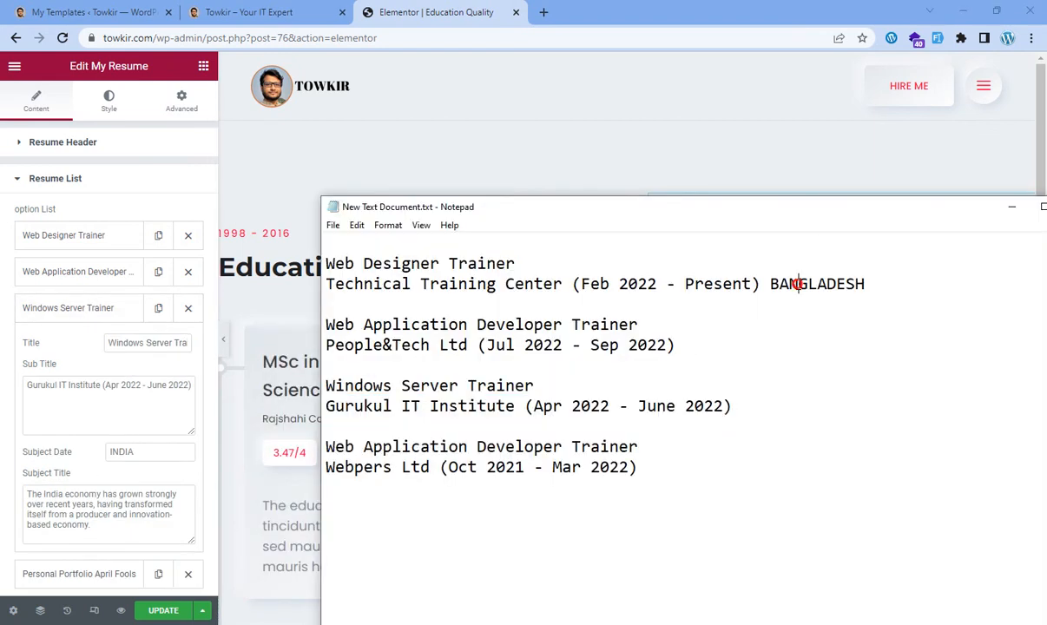
double_click(800, 284)
key(ctrl+c)
double_click(145, 451)
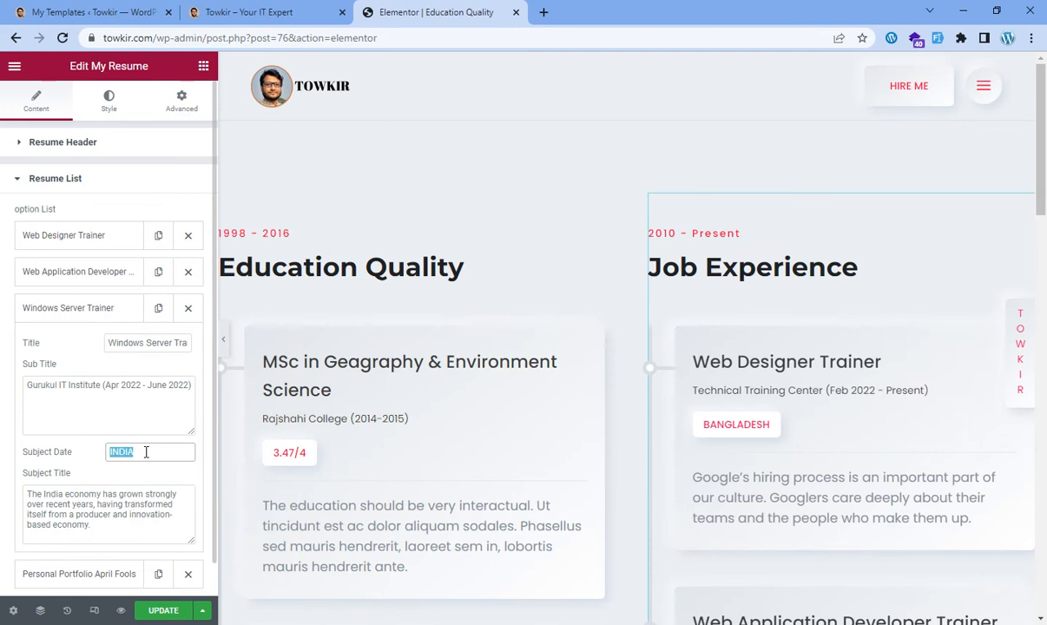
key(ctrl+v)
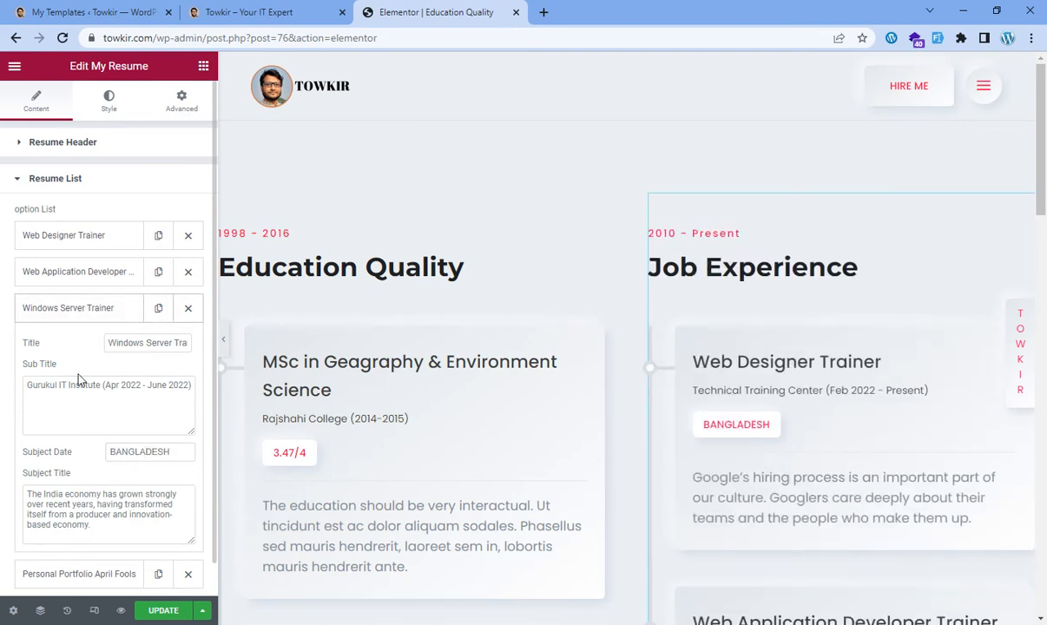
Replace the fourth Job Experience entry's title with "Web Application Developer Trainer" copied from the Notepad document.
click(91, 318)
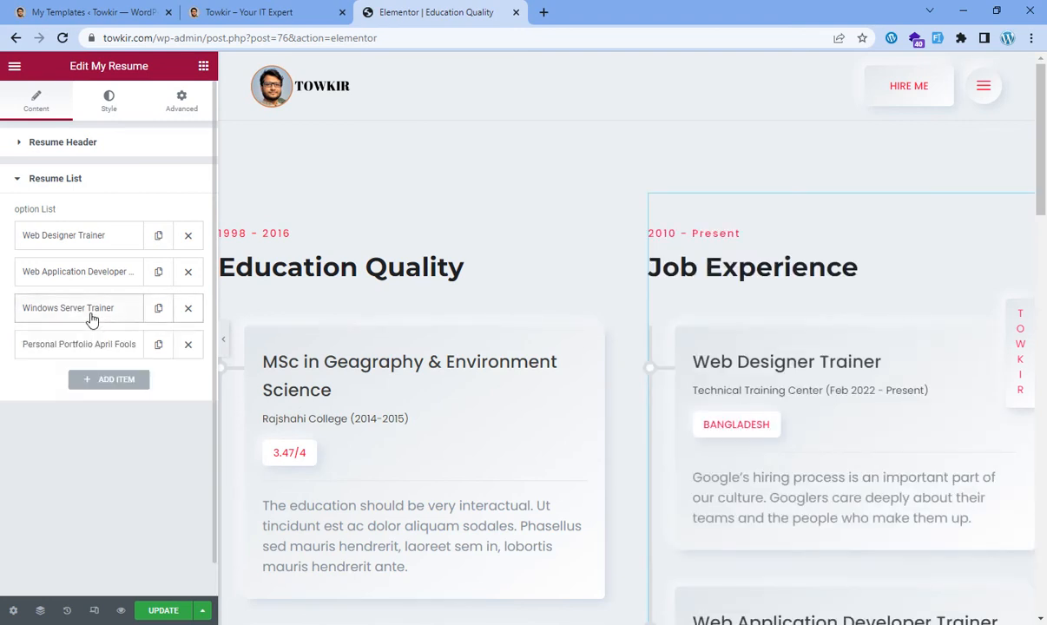
click(78, 348)
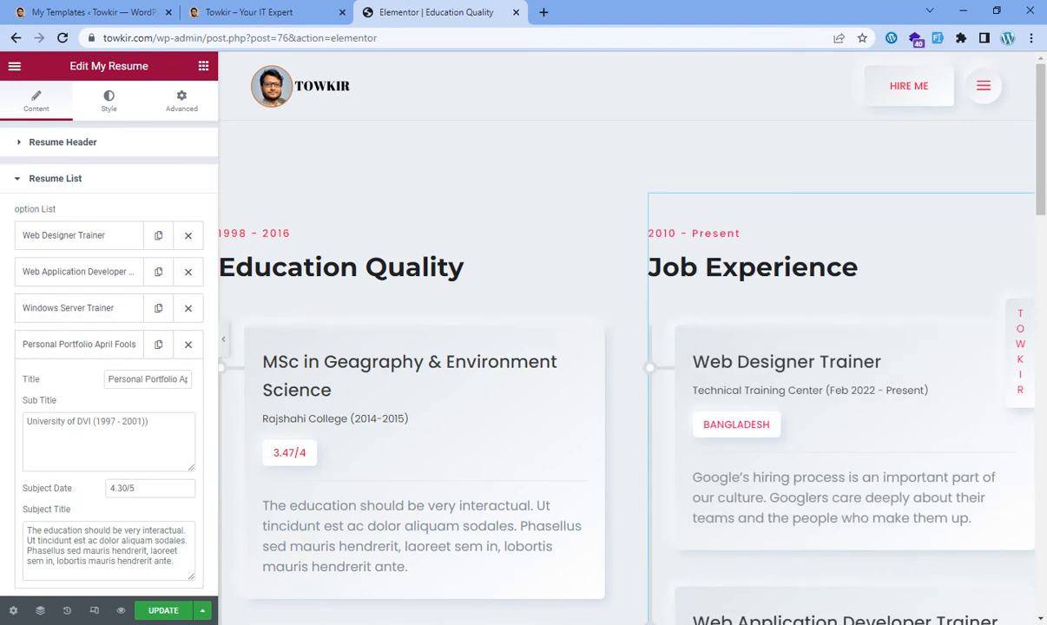
key(alt+Tab)
drag(327, 448, 730, 445)
key(ctrl+c)
key(alt+Tab)
drag(109, 380, 187, 379)
key(ctrl+v)
Replace the fourth Job Experience entry's subtitle with "Webpers Ltd (Oct 2021 - Mar 2022)" copied from the Notepad document.
click(92, 421)
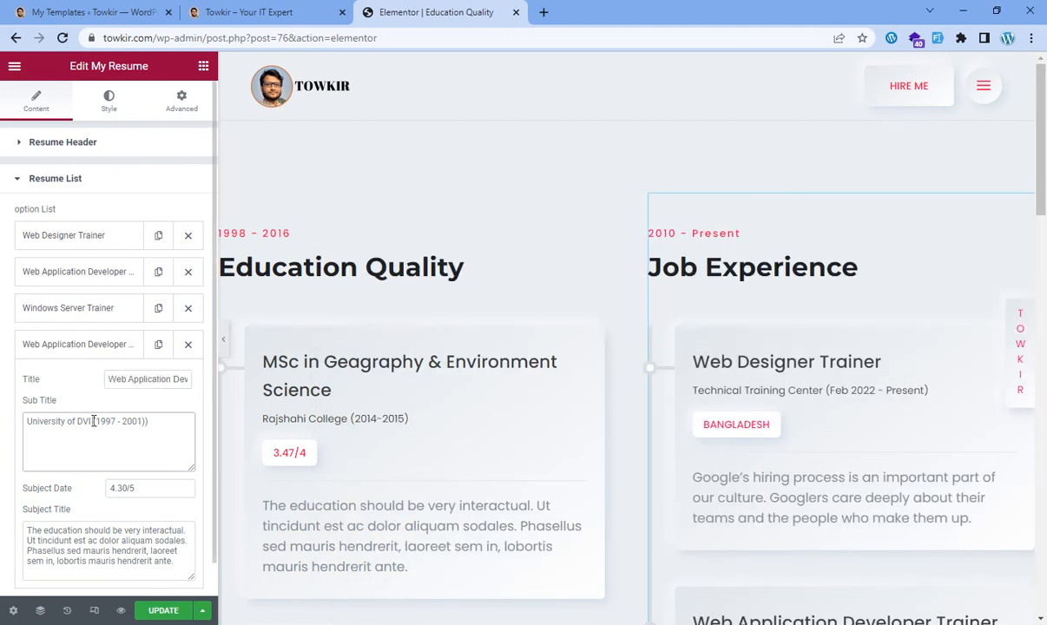
key(alt+Tab)
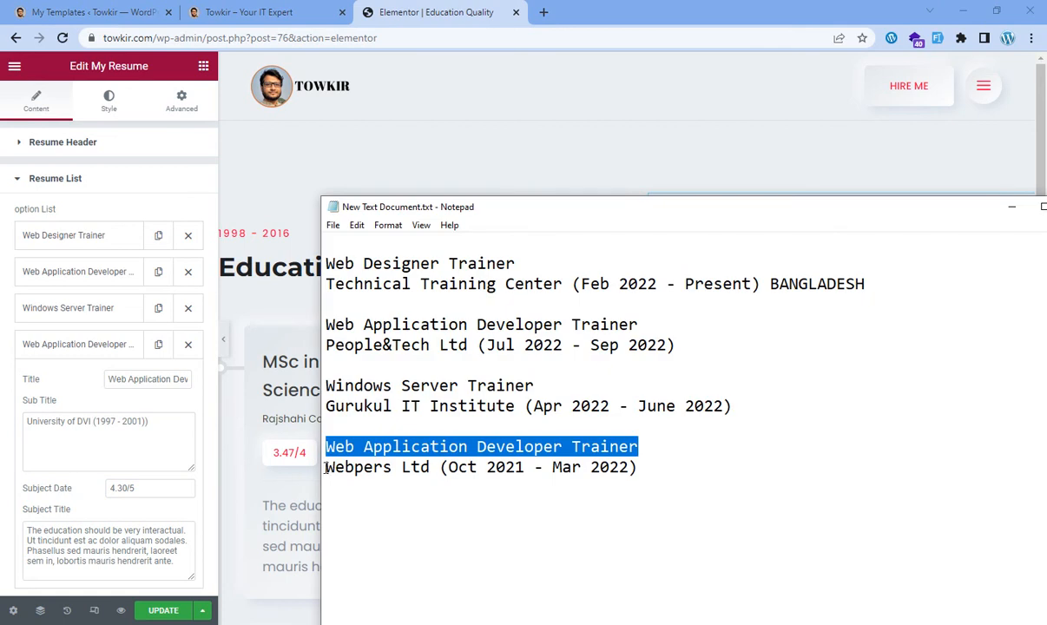
drag(326, 468, 726, 467)
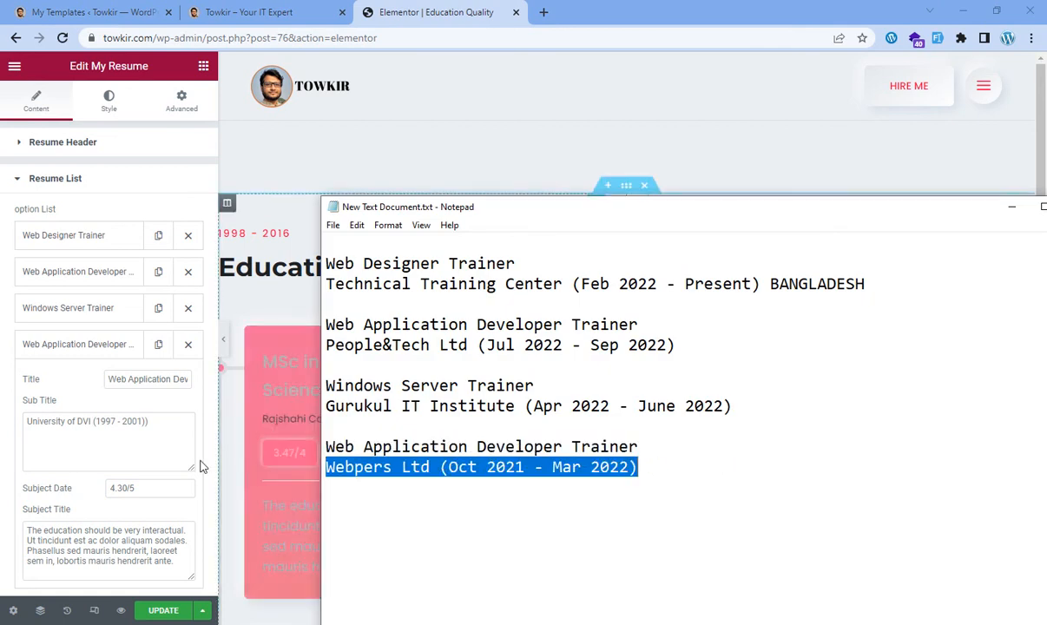
triple_click(72, 423)
key(BackSpace)
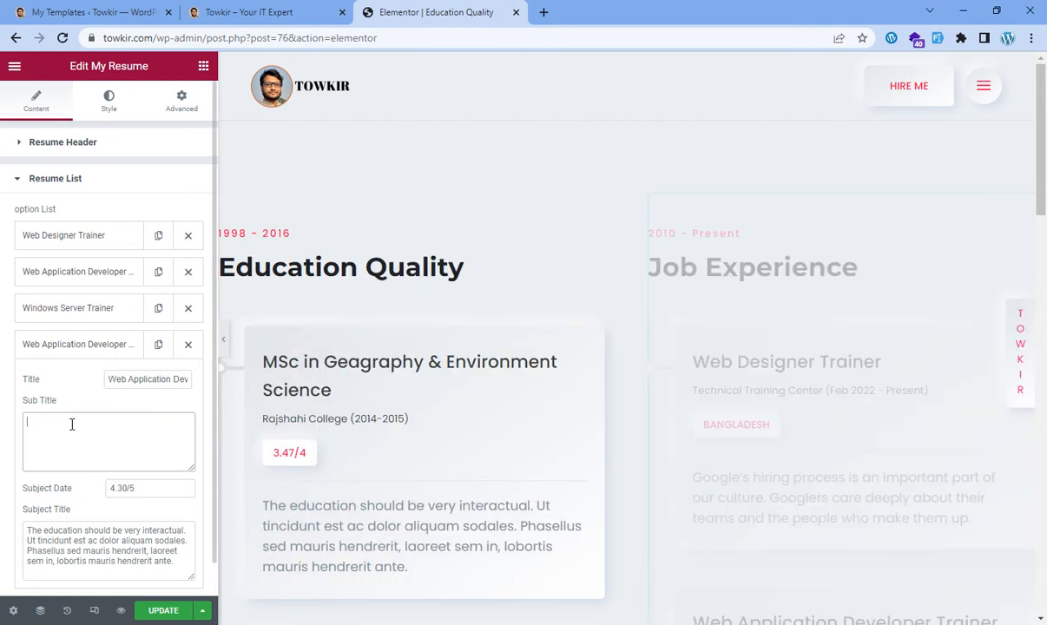
key(ctrl+v)
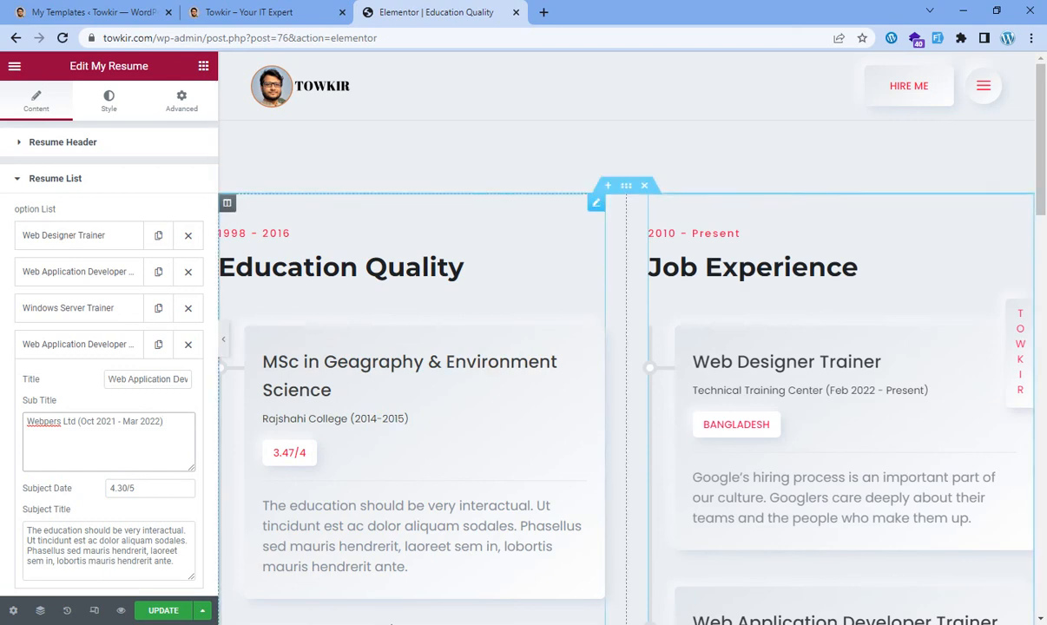
Replace the fourth Job Experience entry's subject date with "BANGLADESH" copied from the Notepad document.
key(alt+Tab)
double_click(810, 285)
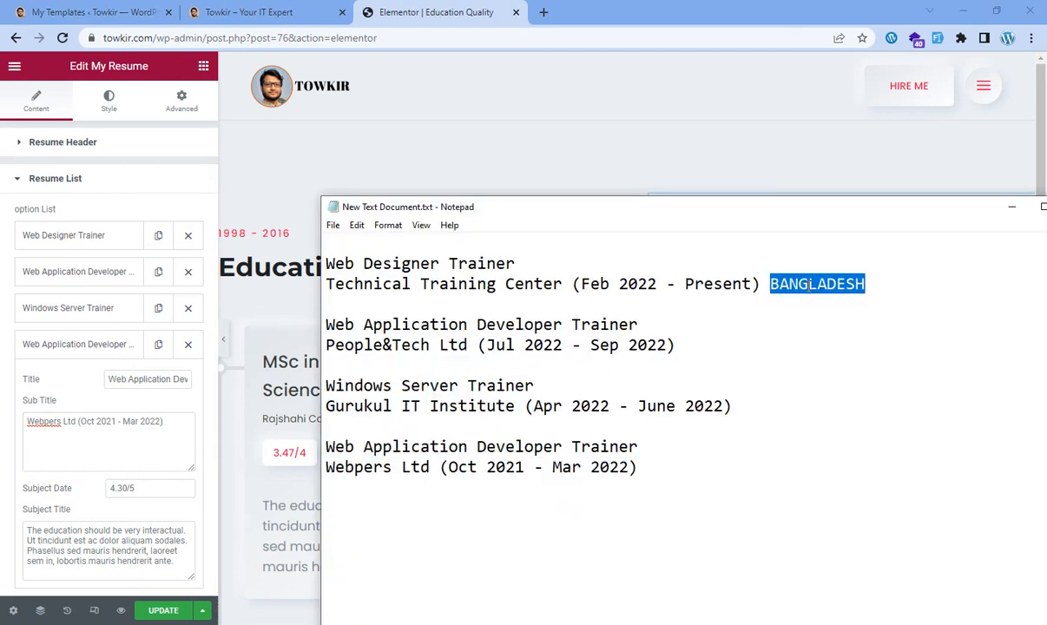
double_click(139, 490)
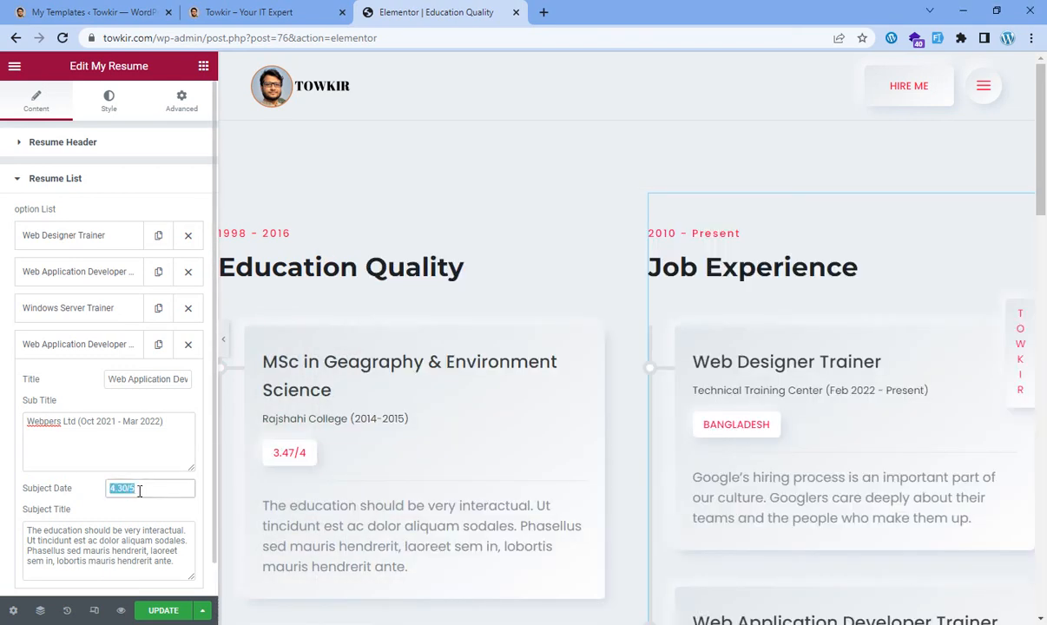
key(ctrl+v)
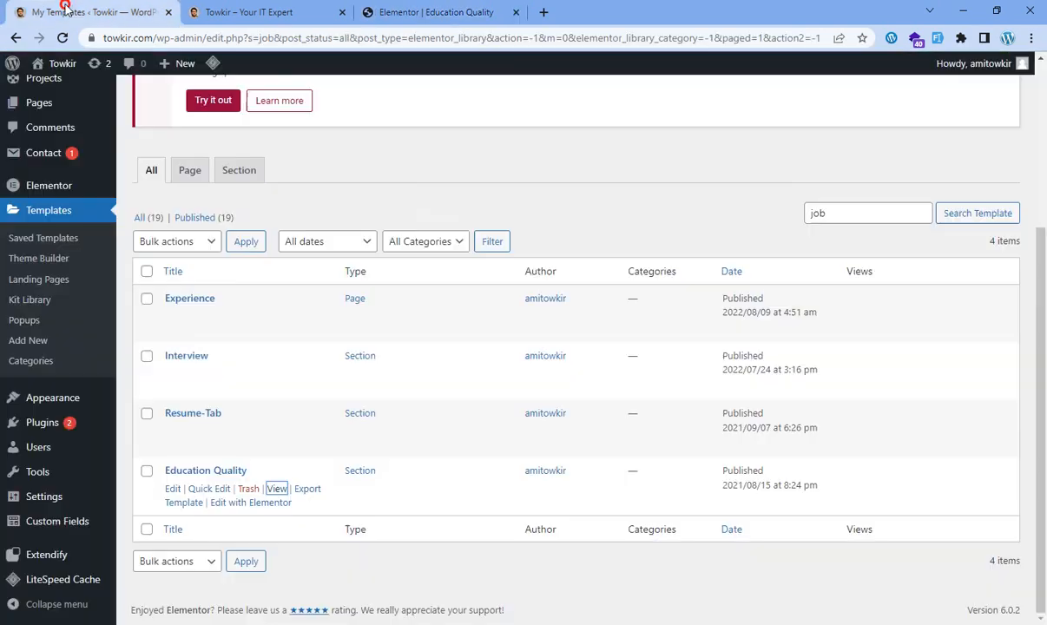
Open the live website's home page alongside the editor and examine the Job Experience entries in its resume section.
click(92, 13)
middle_click(38, 96)
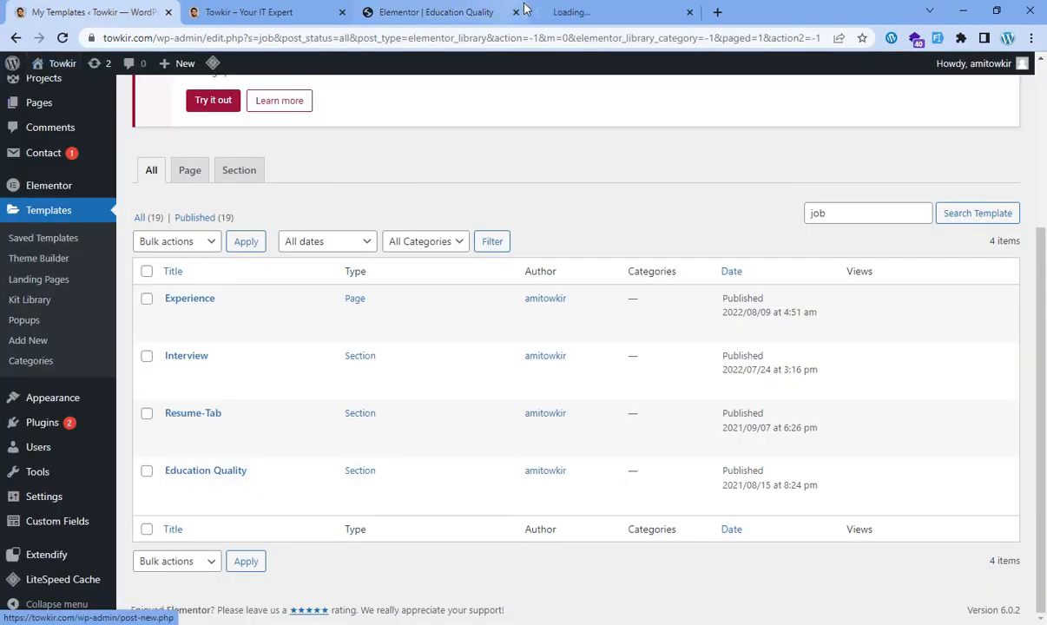
click(569, 13)
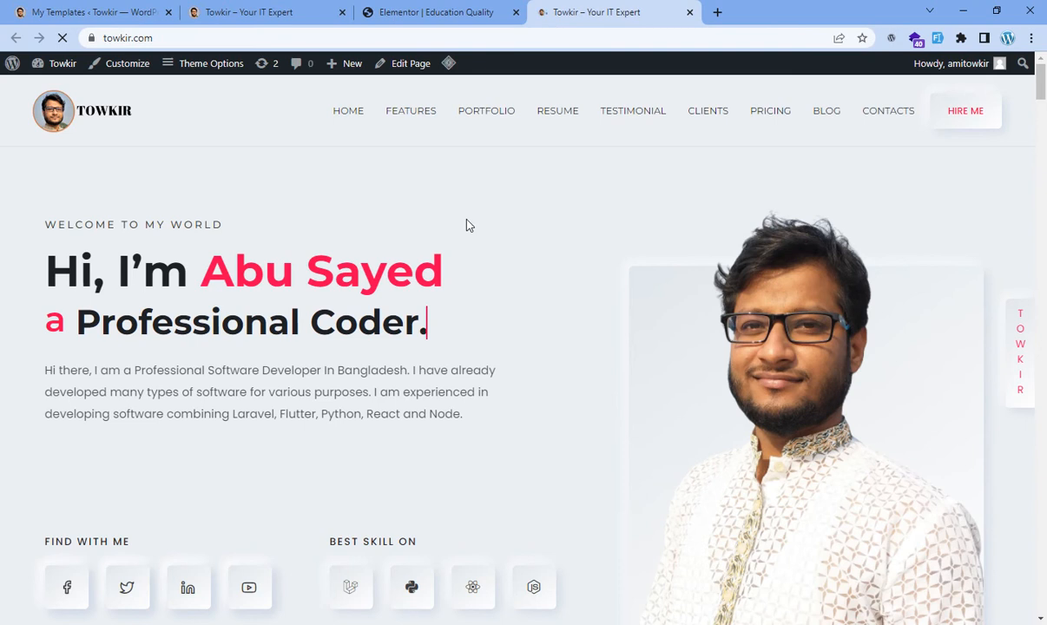
scroll(349, 358, down, 5)
scroll(349, 358, down, 10)
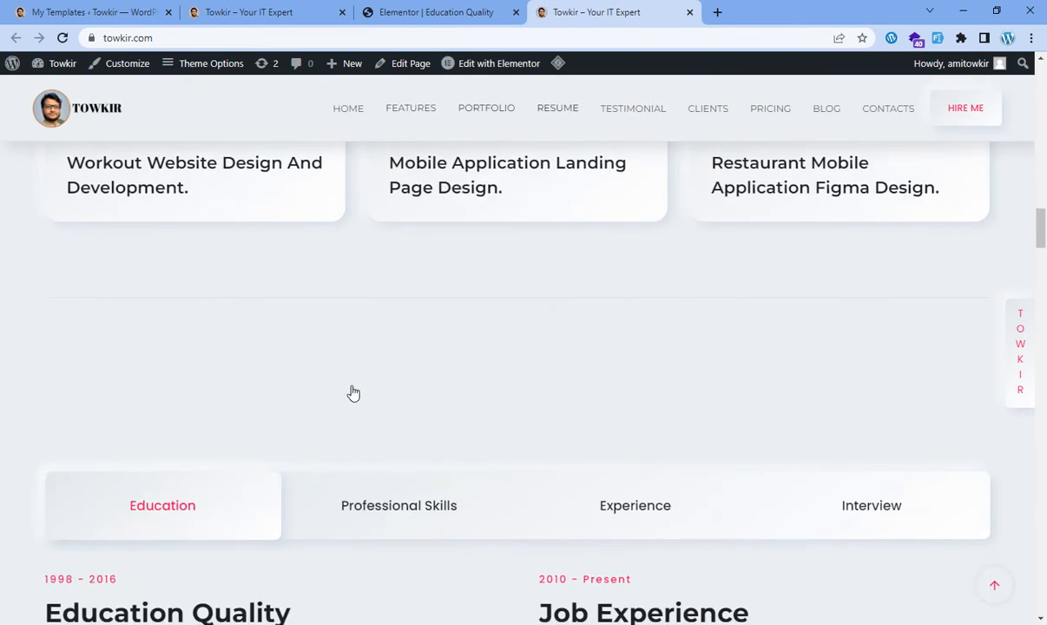
scroll(354, 395, up, 4)
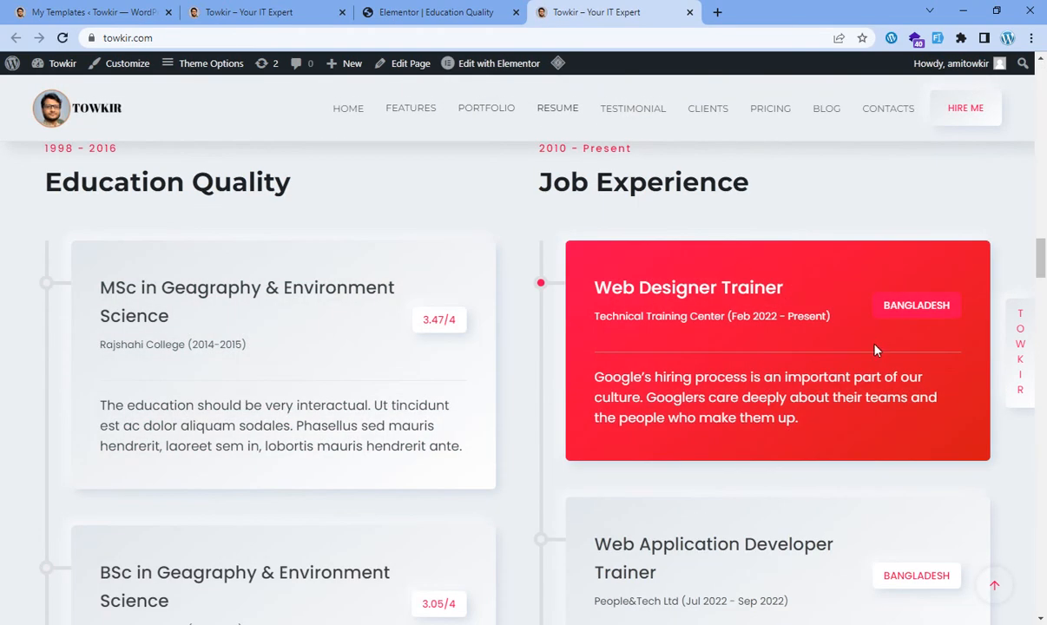
Review all Education Quality and Job Experience entries in the live page's My Resume section, from the first cards to the last.
scroll(868, 347, down, 6)
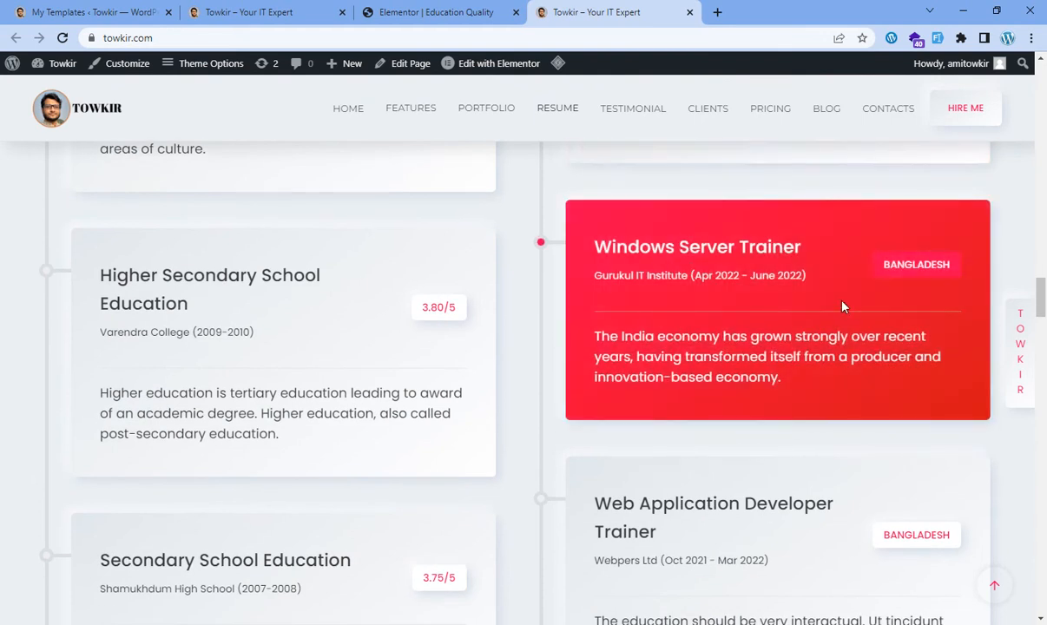
scroll(793, 283, down, 3)
scroll(487, 347, up, 3)
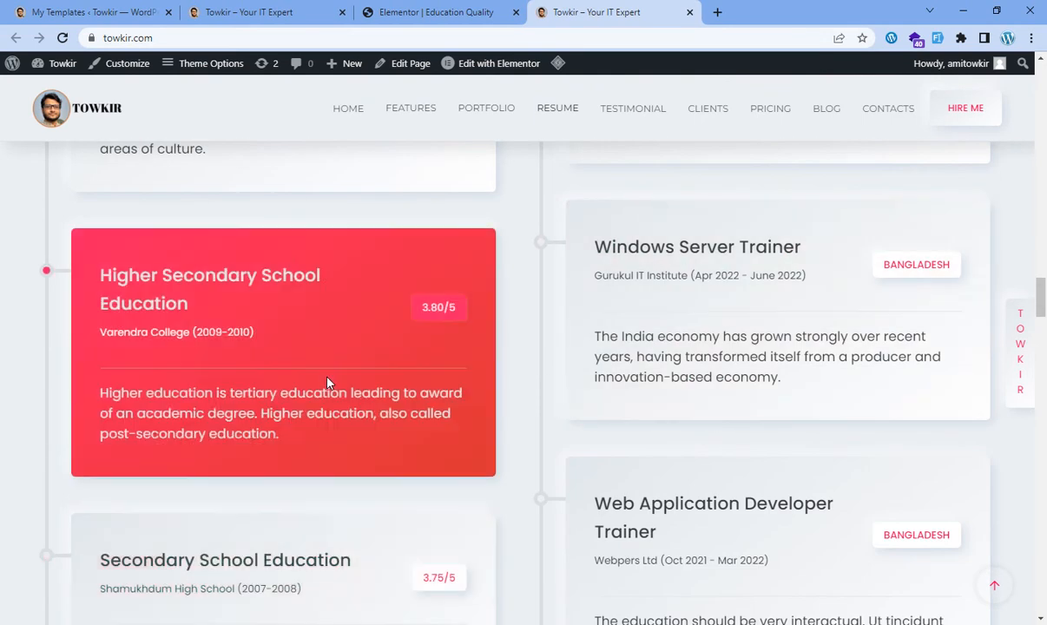
scroll(308, 354, up, 6)
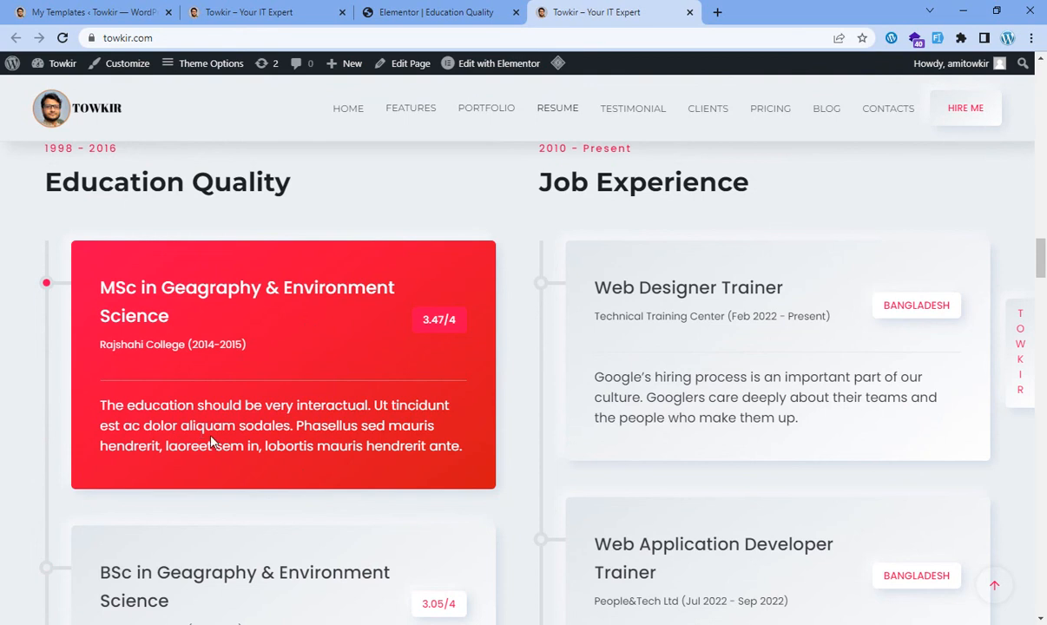
scroll(645, 456, down, 6)
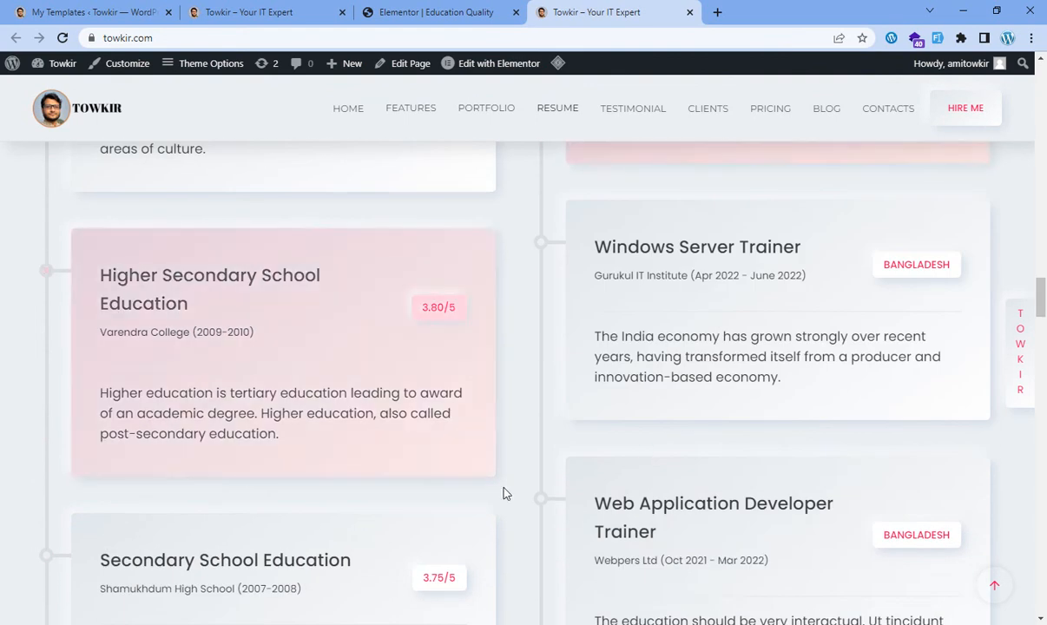
scroll(538, 494, down, 3)
scroll(778, 485, down, 3)
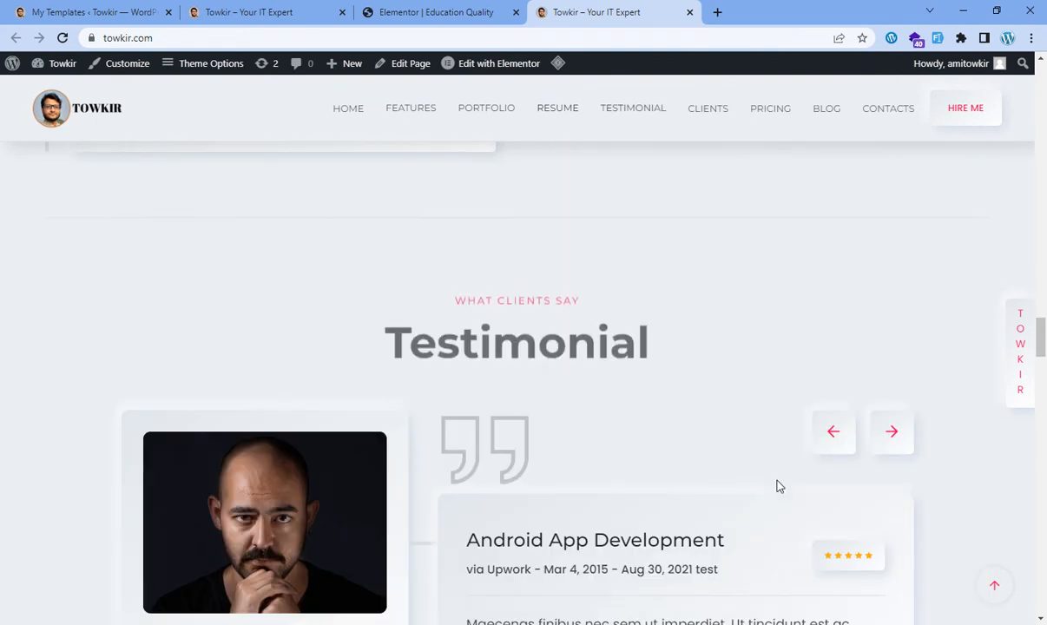
scroll(724, 471, up, 3)
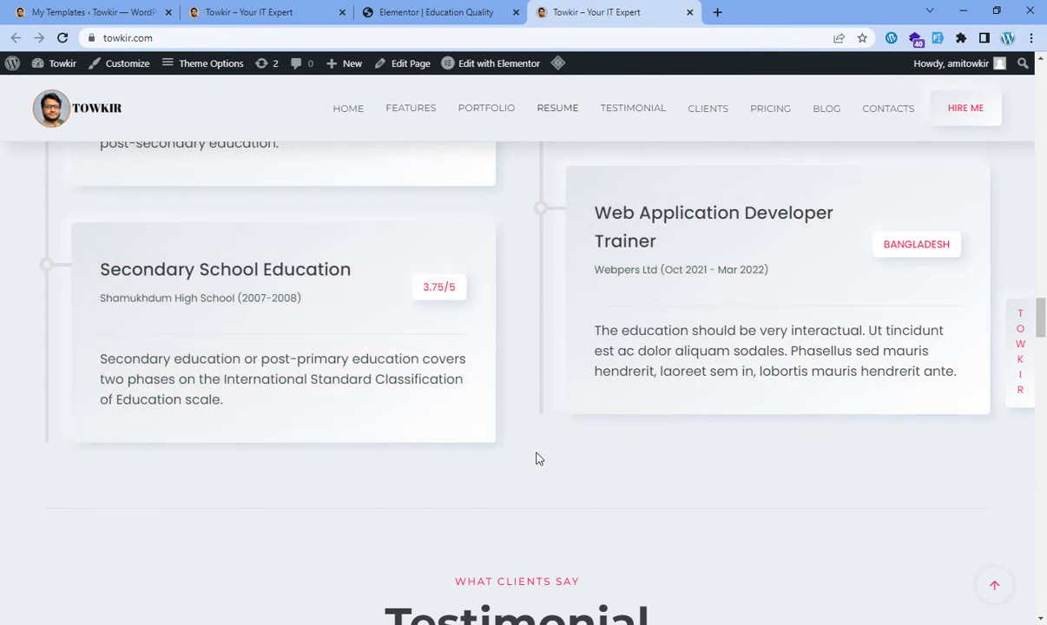
scroll(539, 458, up, 2)
scroll(537, 458, up, 6)
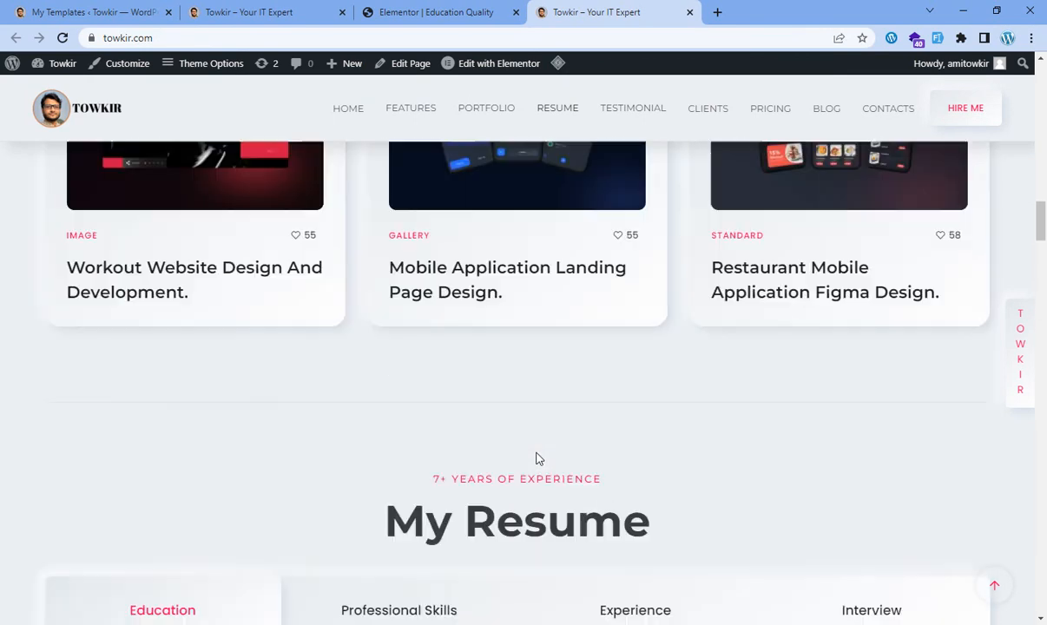
scroll(536, 459, down, 2)
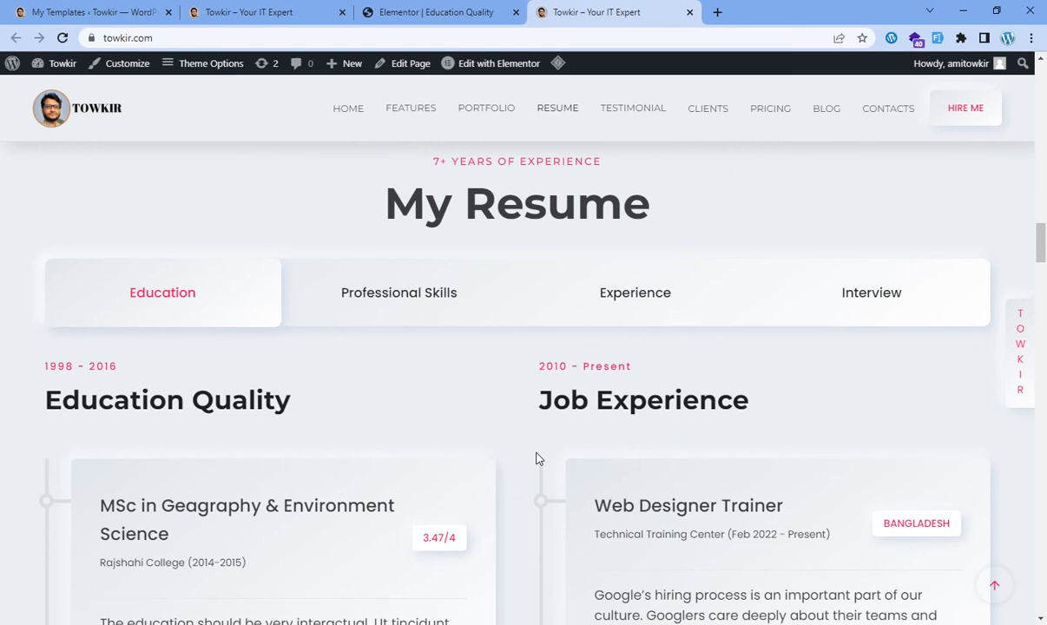